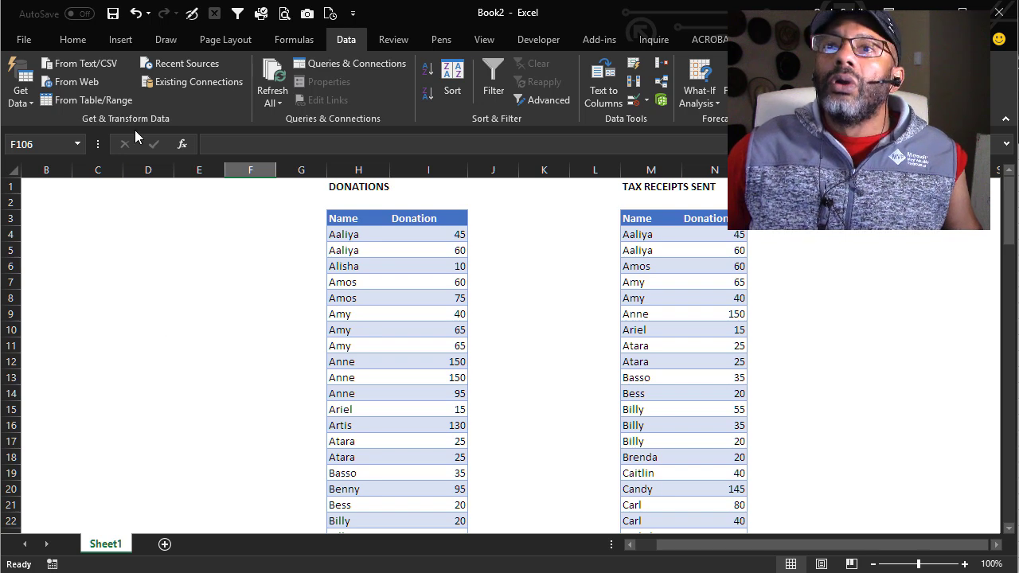
- Create a query from the Donations table and name it Donation
click(400, 312)
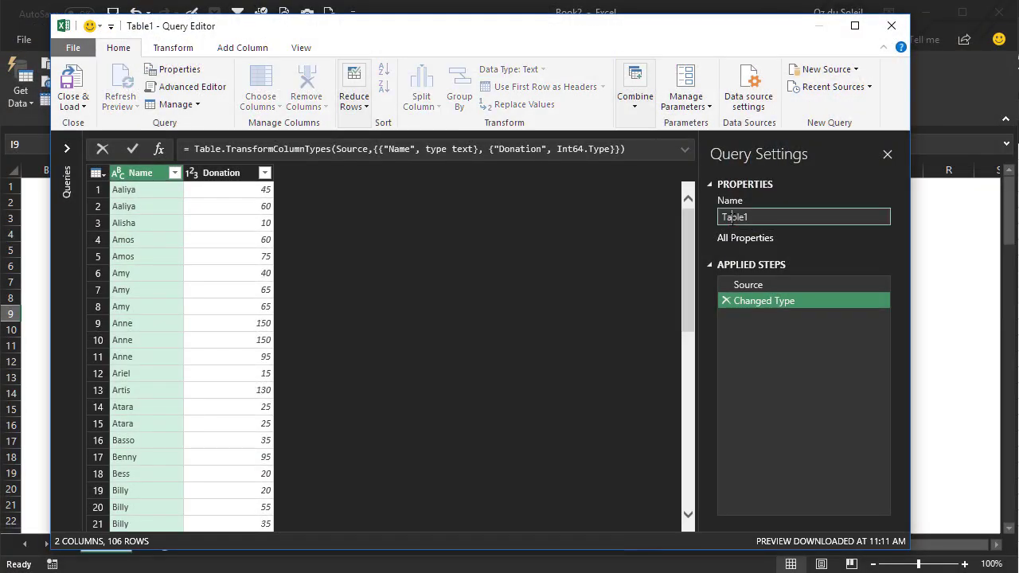
double_click(766, 217)
text(Donation)
key(Return)
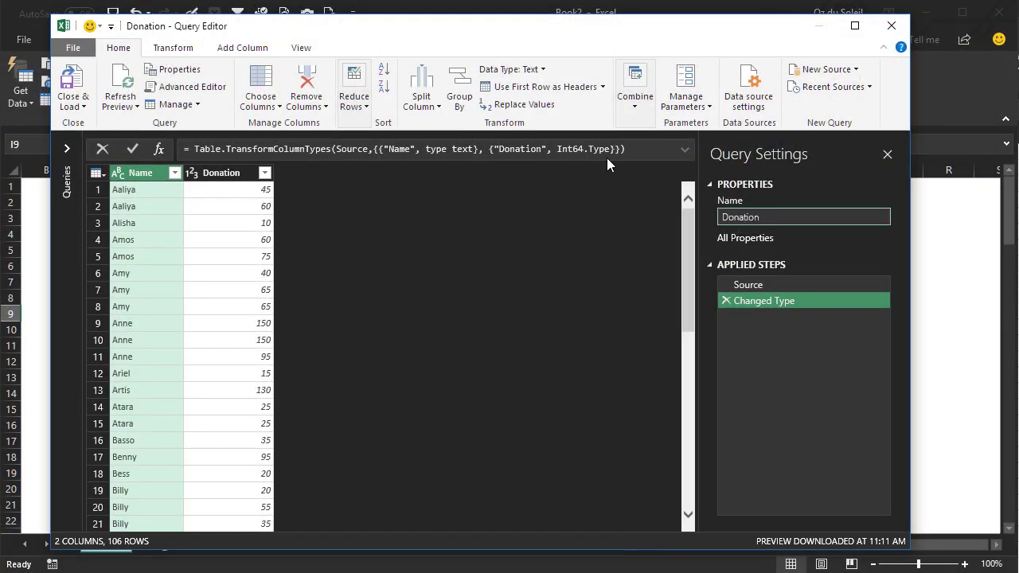
- Load the Donation query as a connection only
click(68, 107)
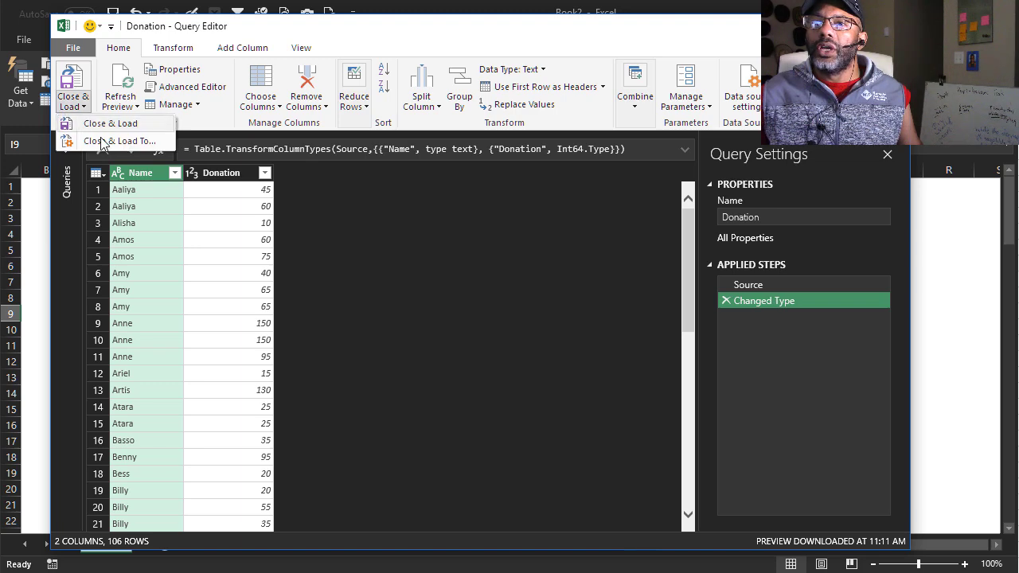
click(102, 141)
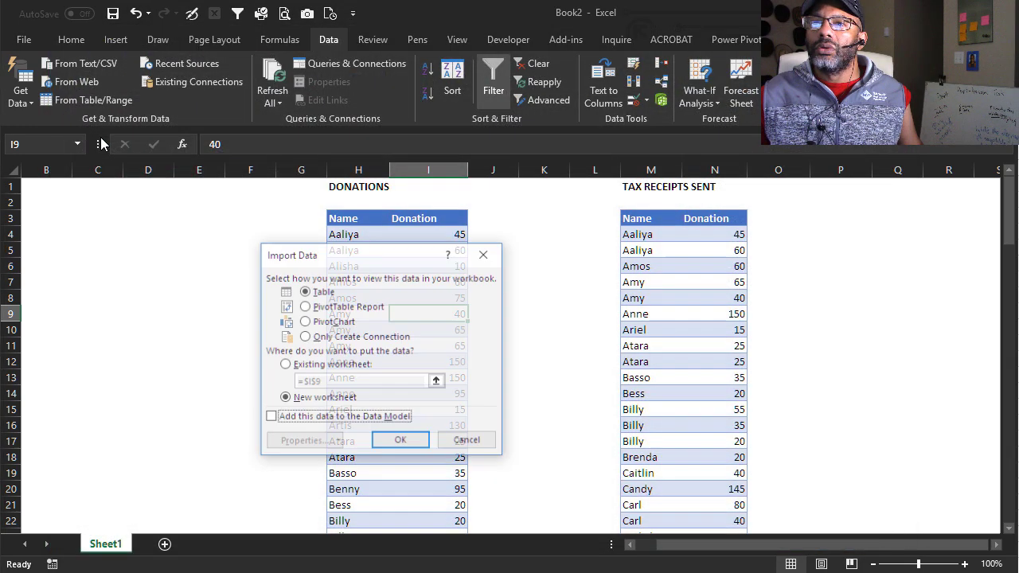
click(305, 337)
click(383, 442)
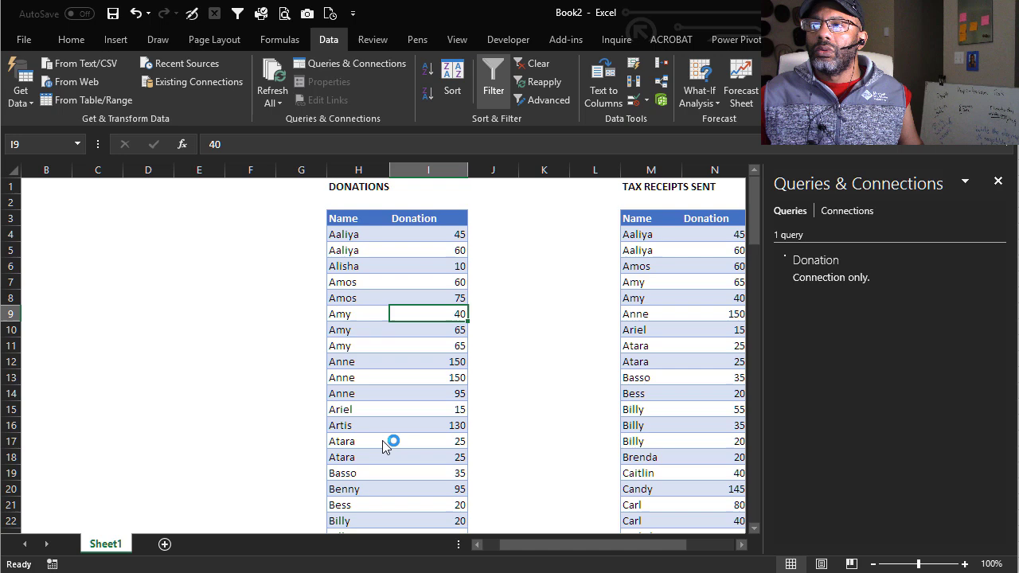
- Create a query from the Tax Receipts Sent table and name it Receipts
click(665, 294)
click(76, 101)
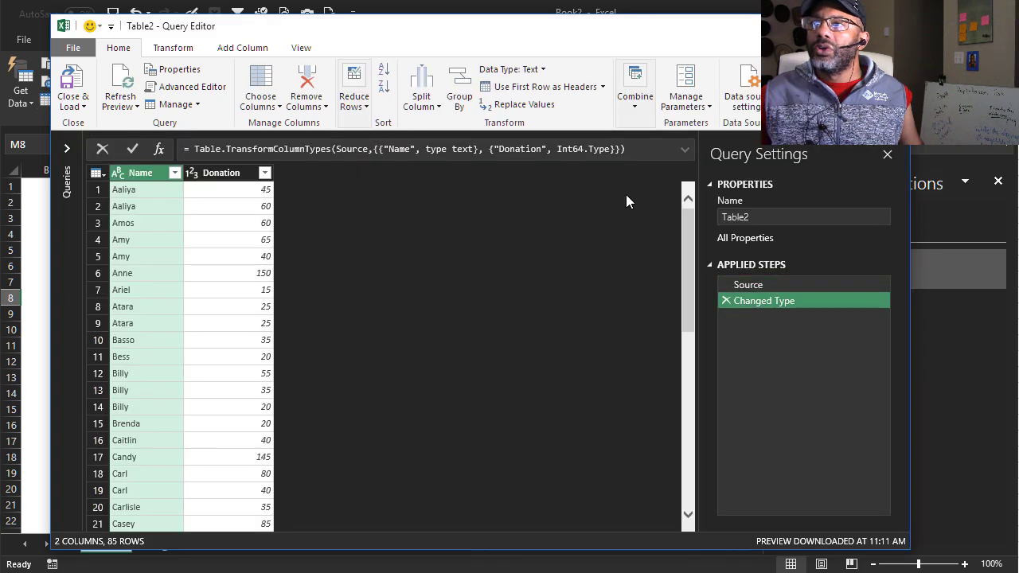
double_click(737, 216)
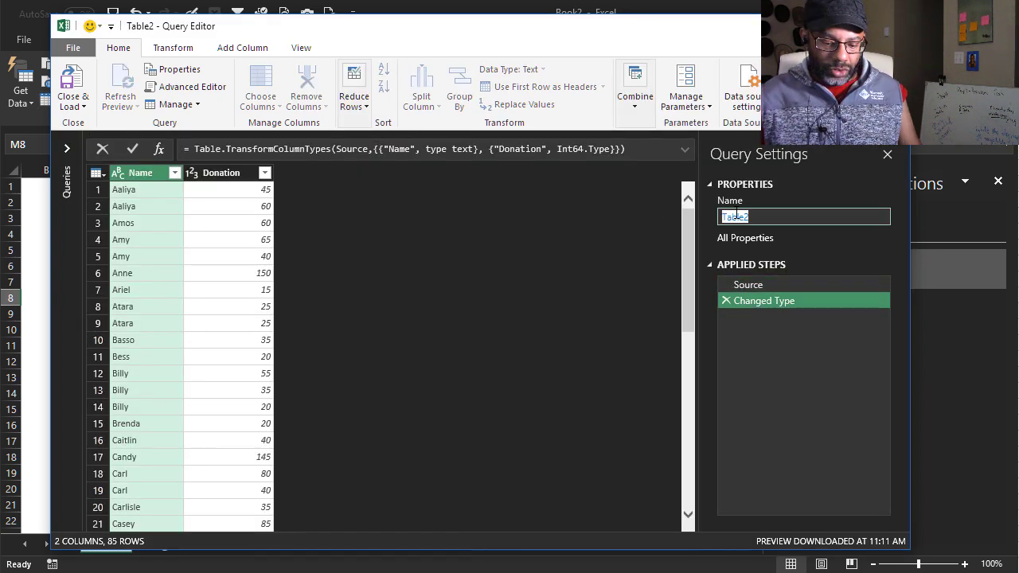
text(Receoptsce)
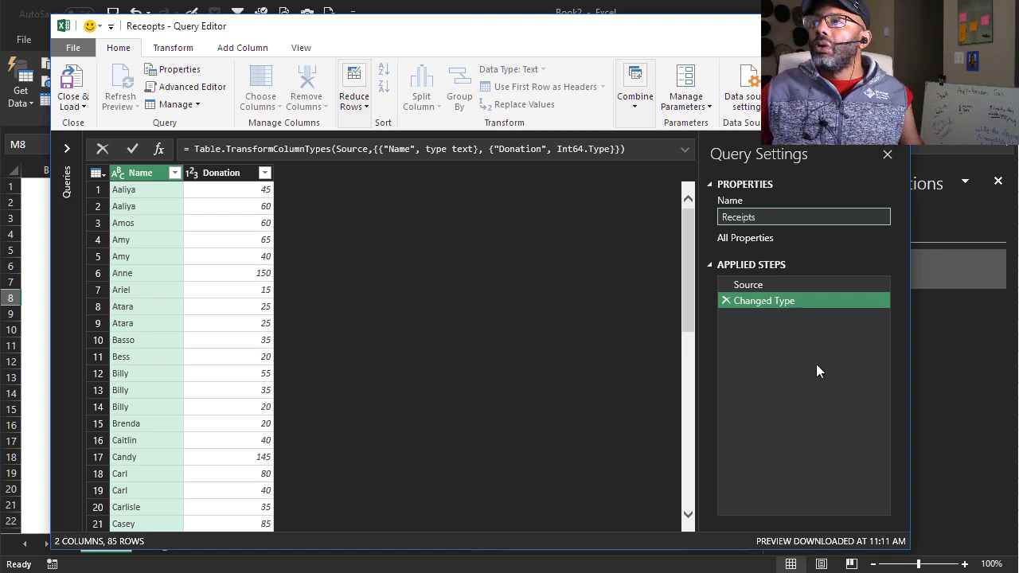
key(Return)
- Load the Receipts query as a connection only
click(73, 102)
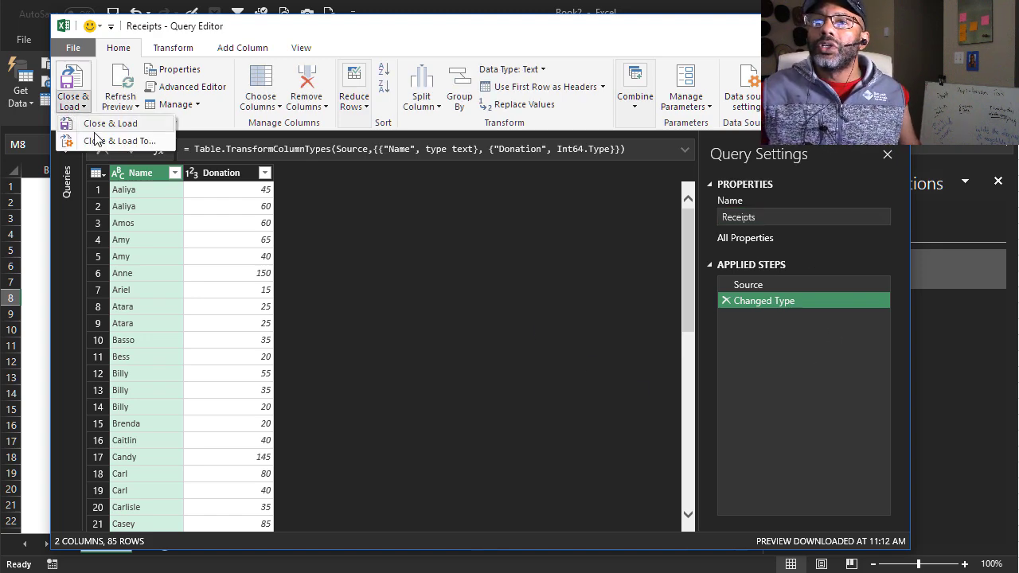
click(96, 141)
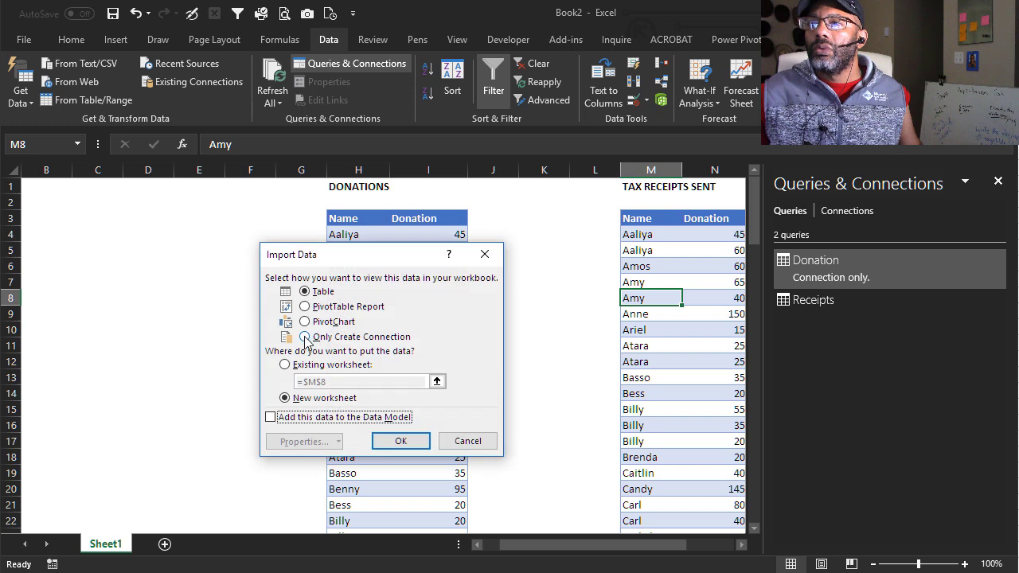
click(305, 337)
click(393, 439)
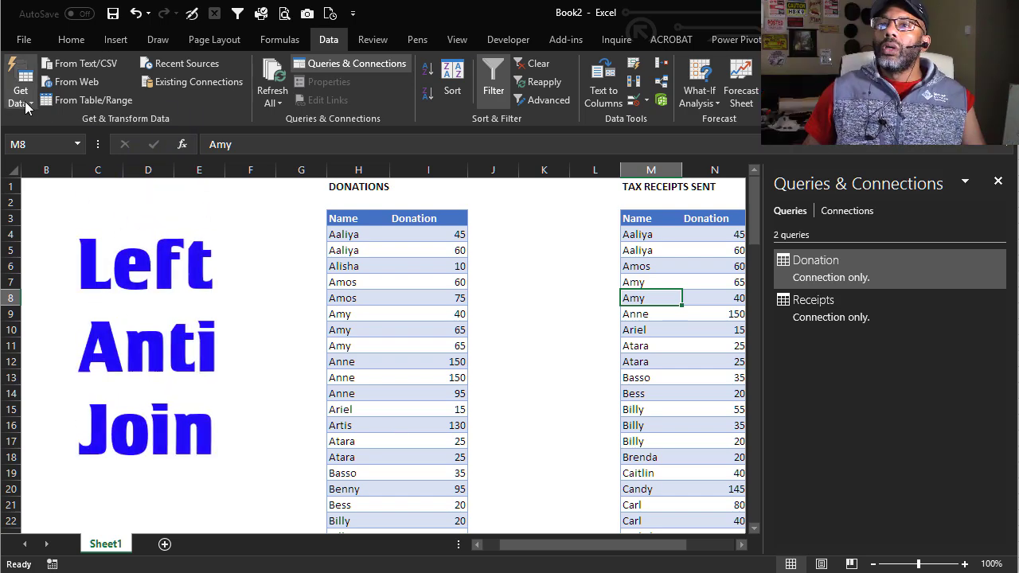
- Set up a query merge with Donation as first table, Receipts as second, and the Left Anti join kind
click(21, 86)
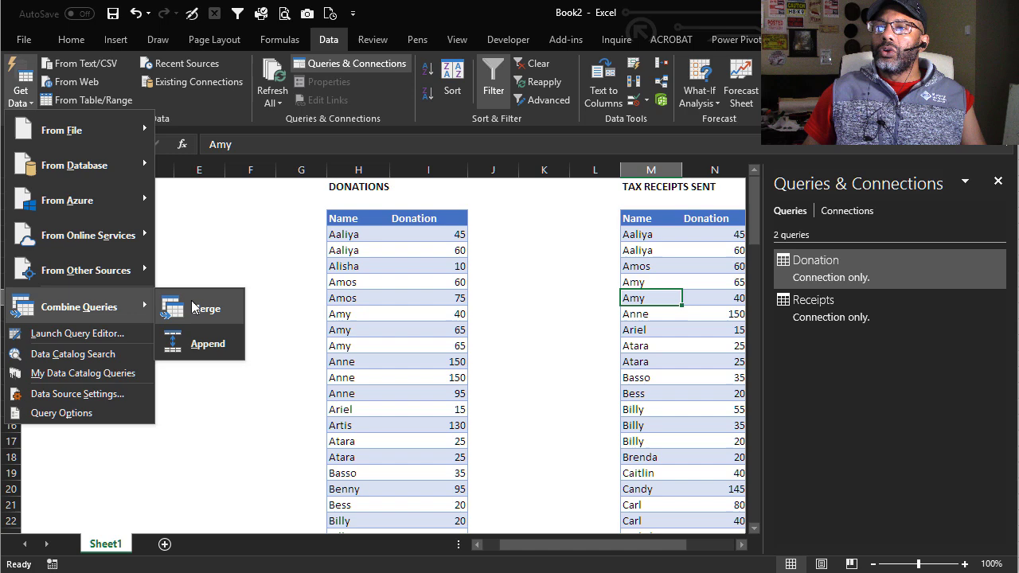
click(199, 311)
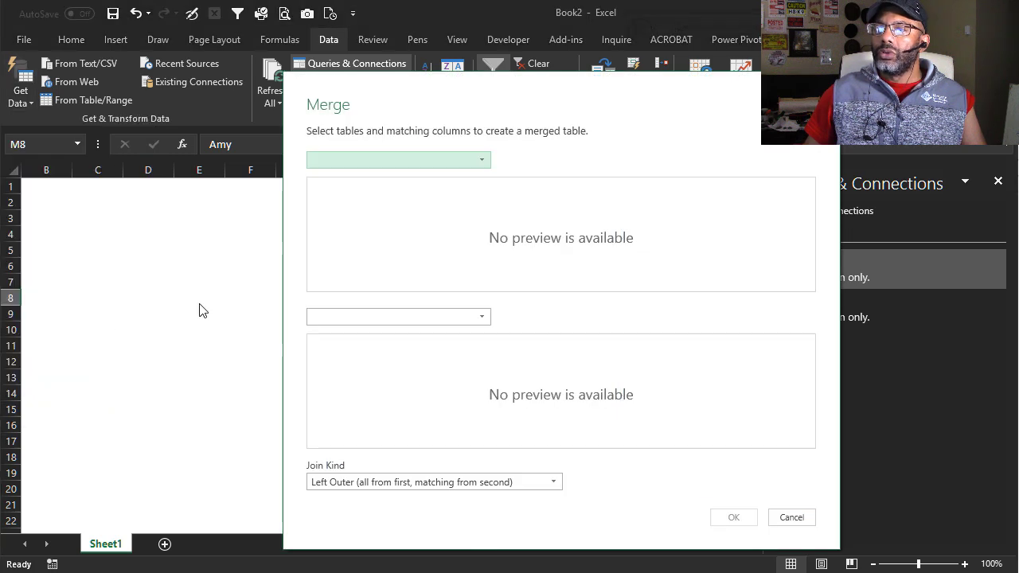
click(383, 482)
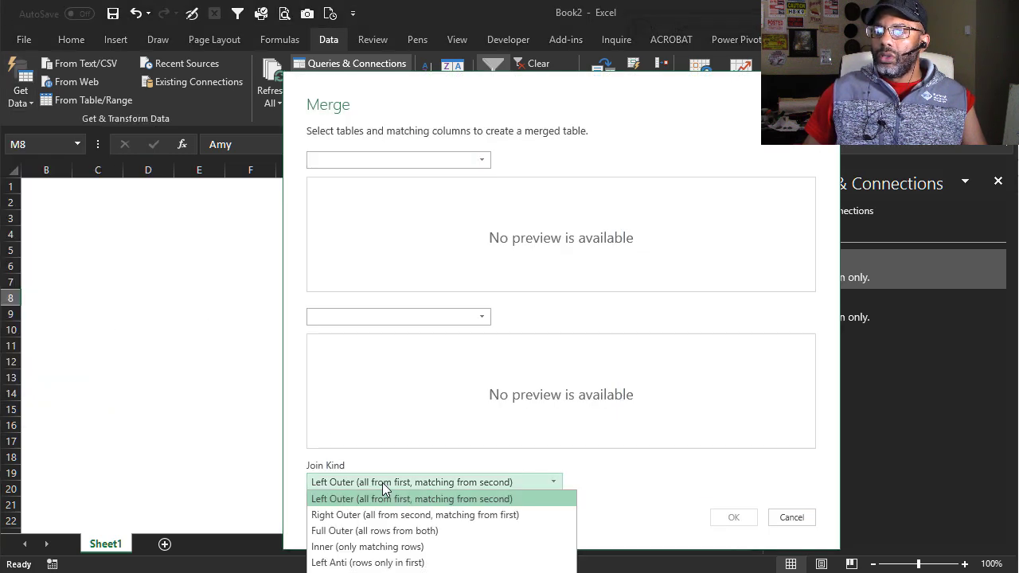
click(368, 562)
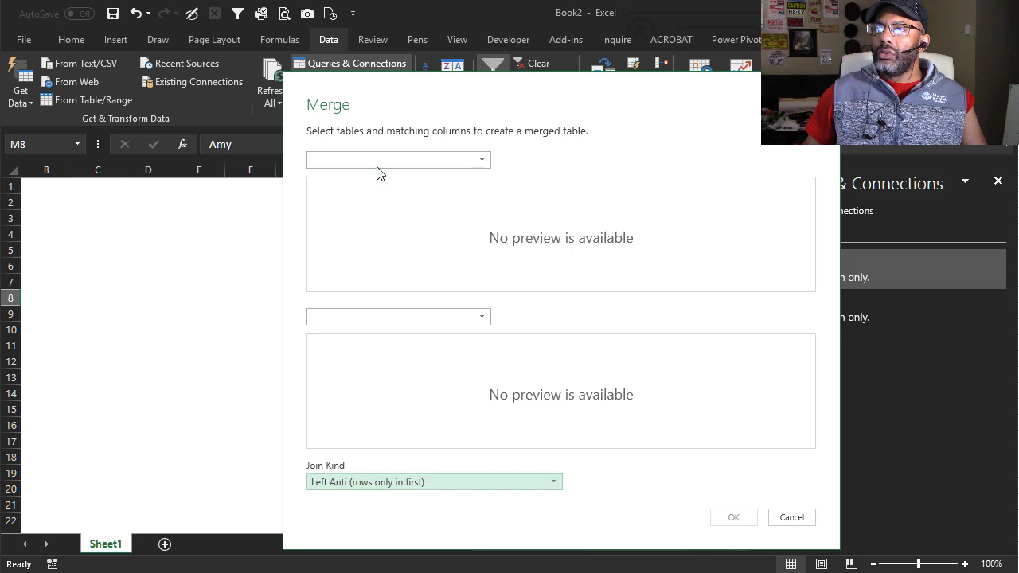
click(378, 164)
click(374, 183)
click(379, 317)
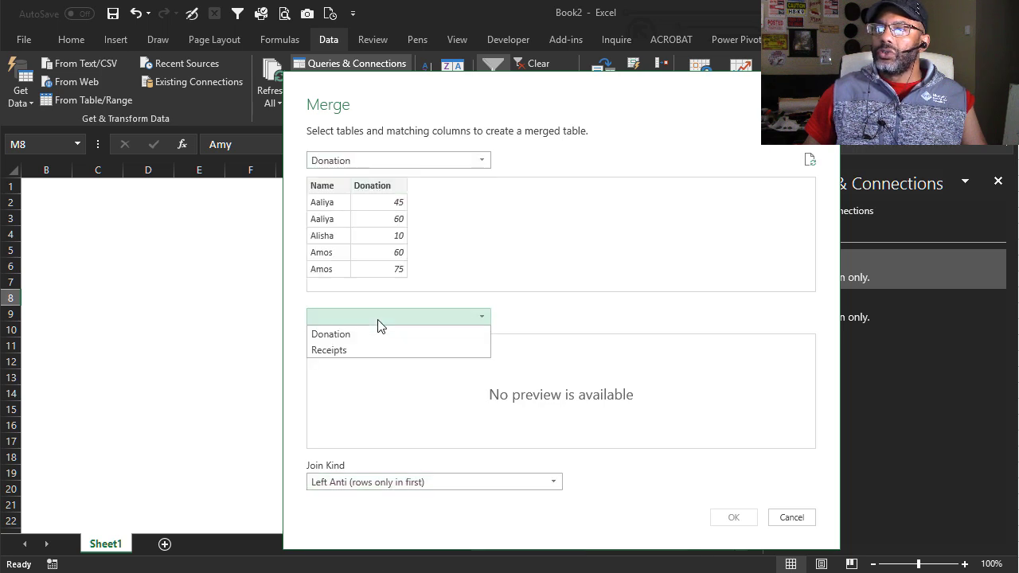
click(384, 353)
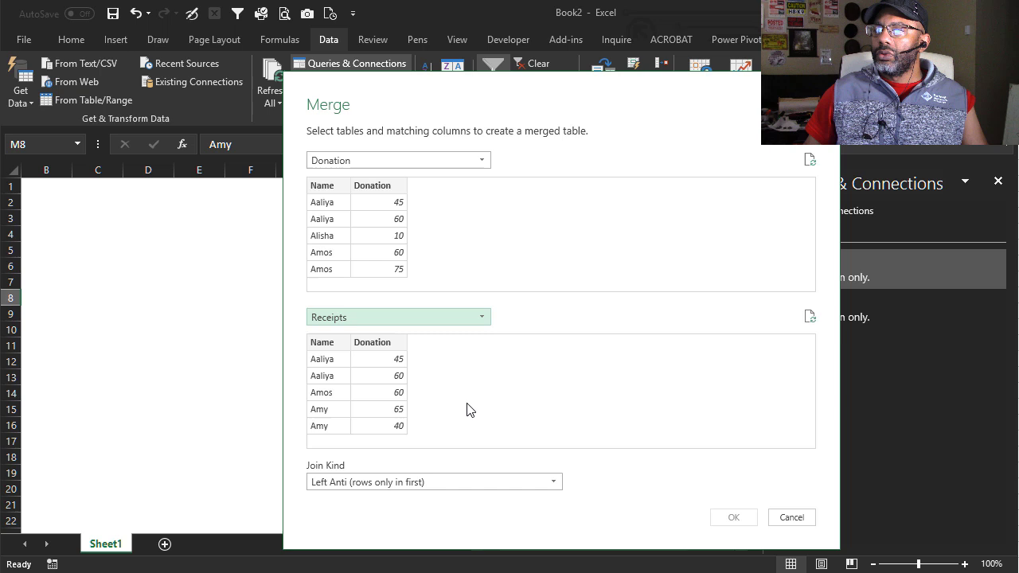
- Match both tables on the Name and Donation columns and create the merged query
click(322, 349)
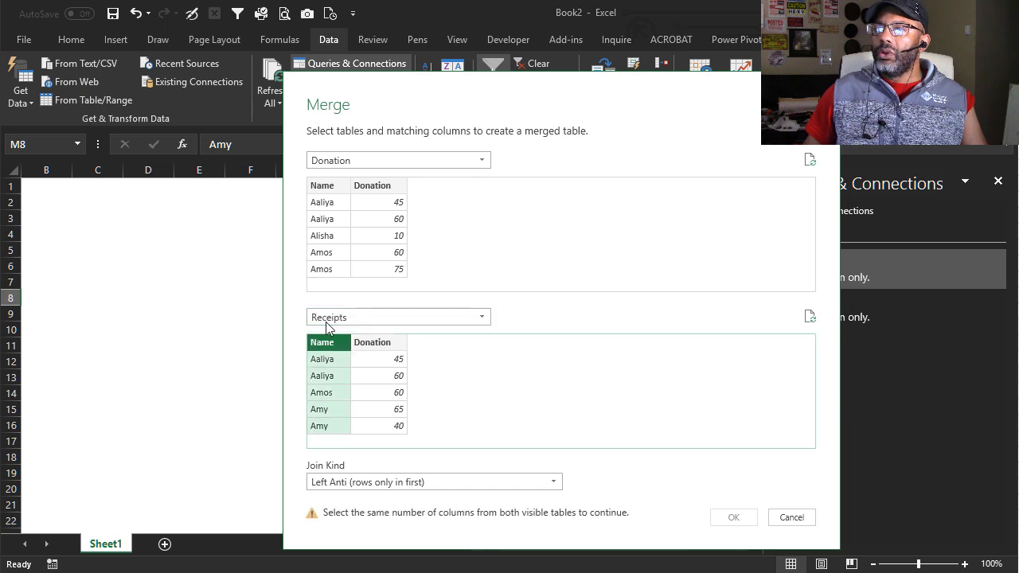
click(322, 188)
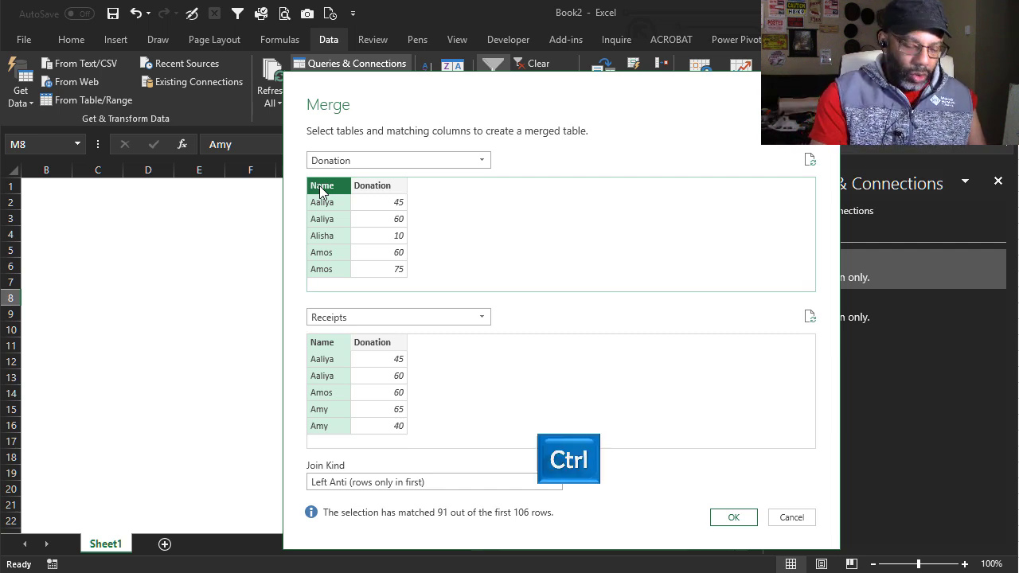
ctrl+click(378, 193)
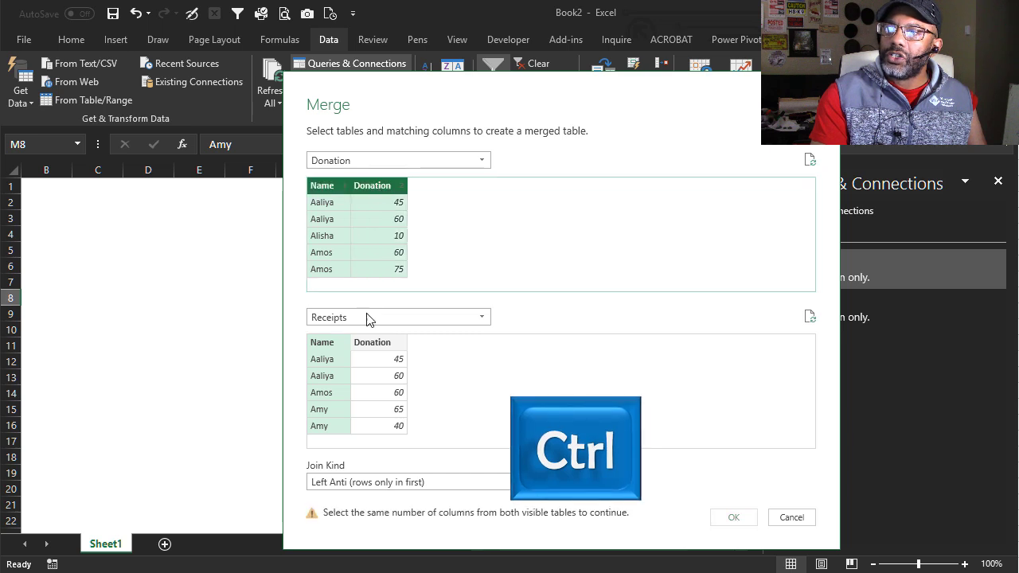
ctrl+click(383, 344)
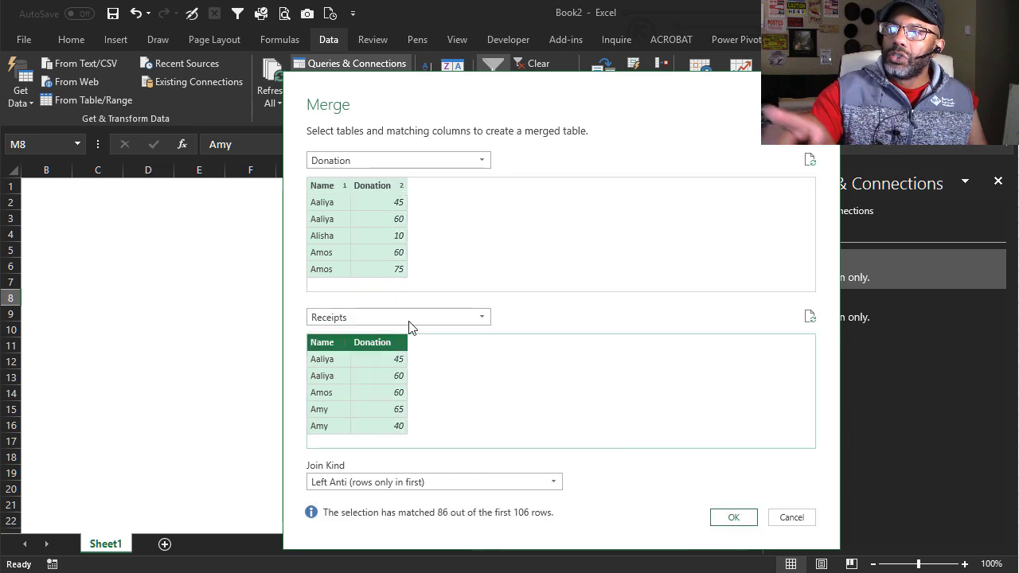
click(749, 524)
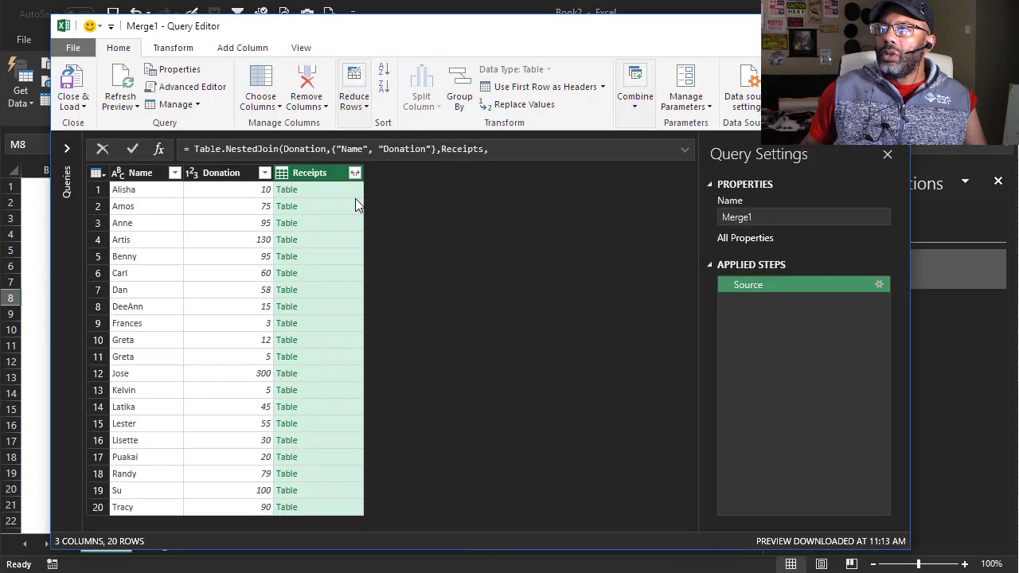
- Try expanding the merged Receipts column into its Name and Donation columns, and delete that applied step
click(354, 172)
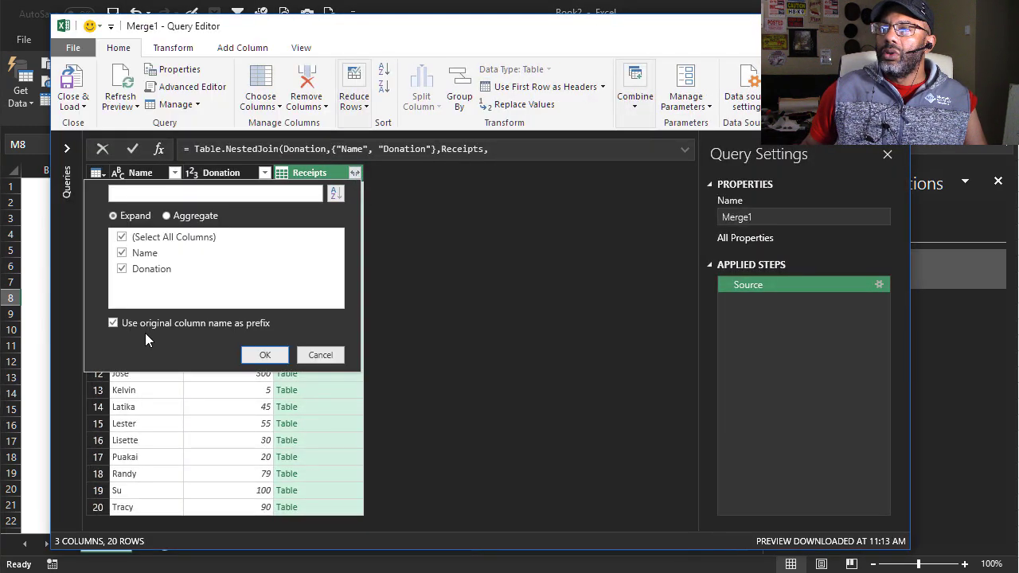
click(262, 354)
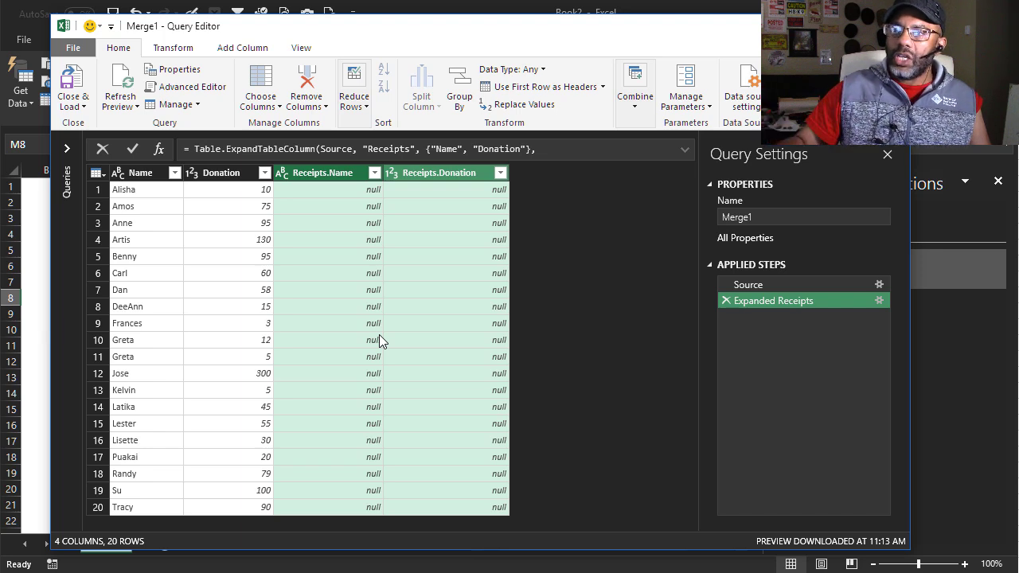
click(726, 300)
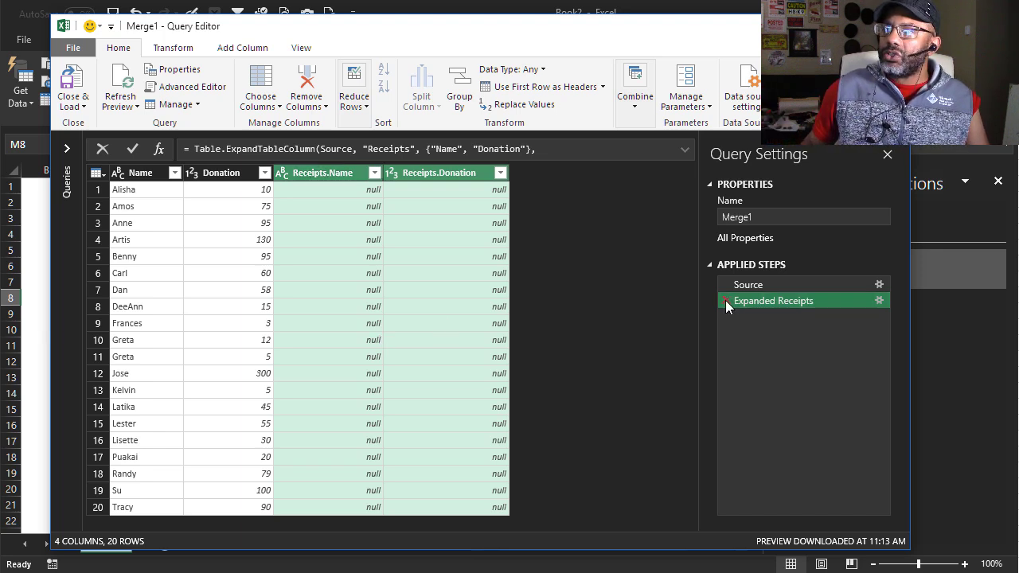
- Remove the Receipts column and load the merged query as a table in cell B3 of the existing worksheet
right_click(324, 177)
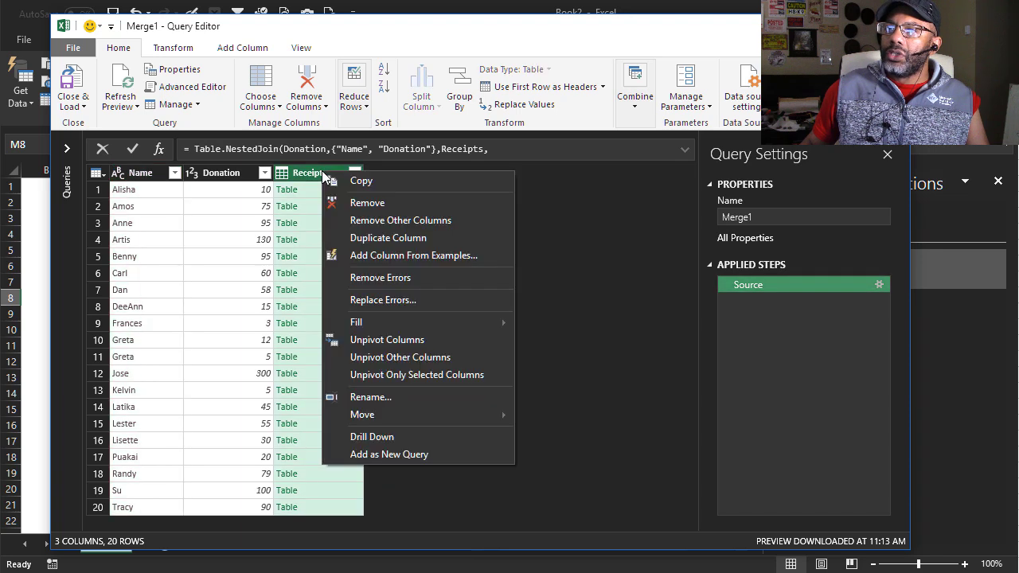
click(348, 200)
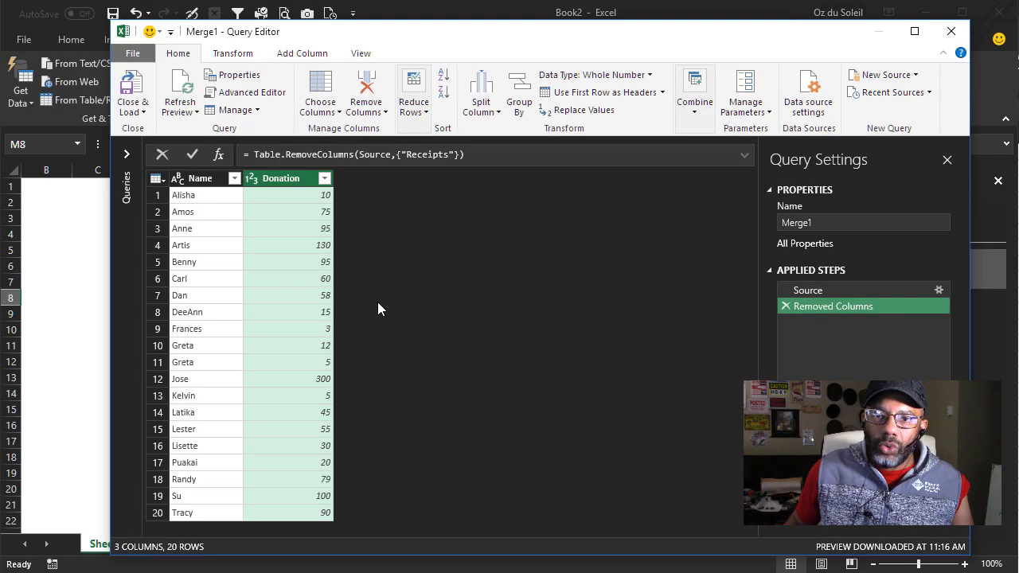
click(127, 111)
click(160, 149)
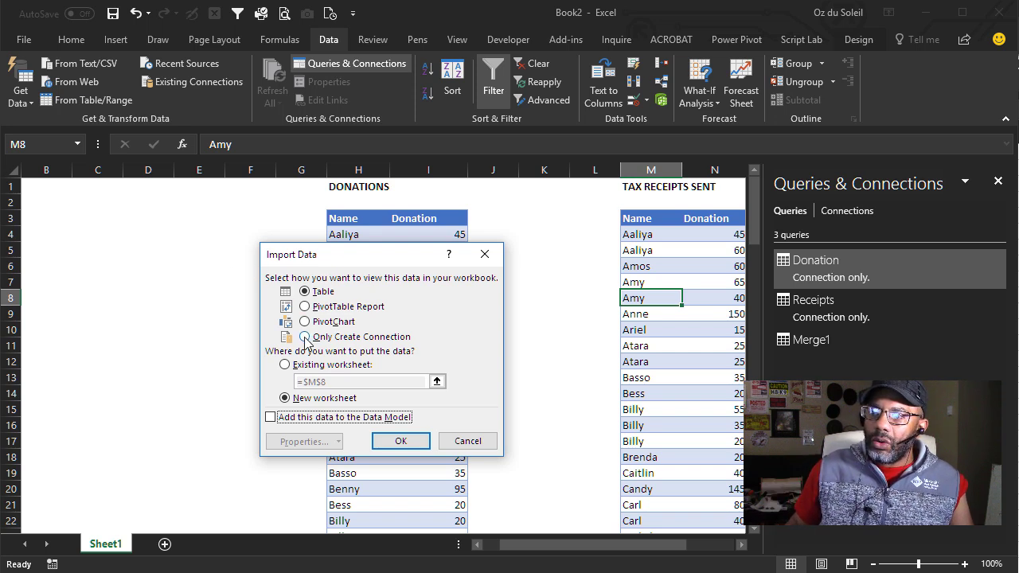
click(285, 365)
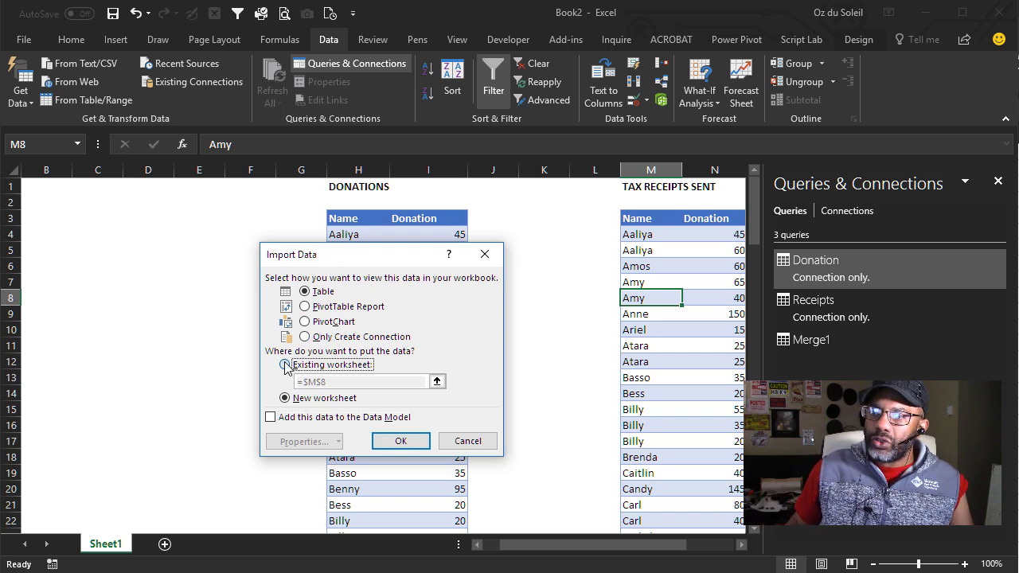
click(437, 383)
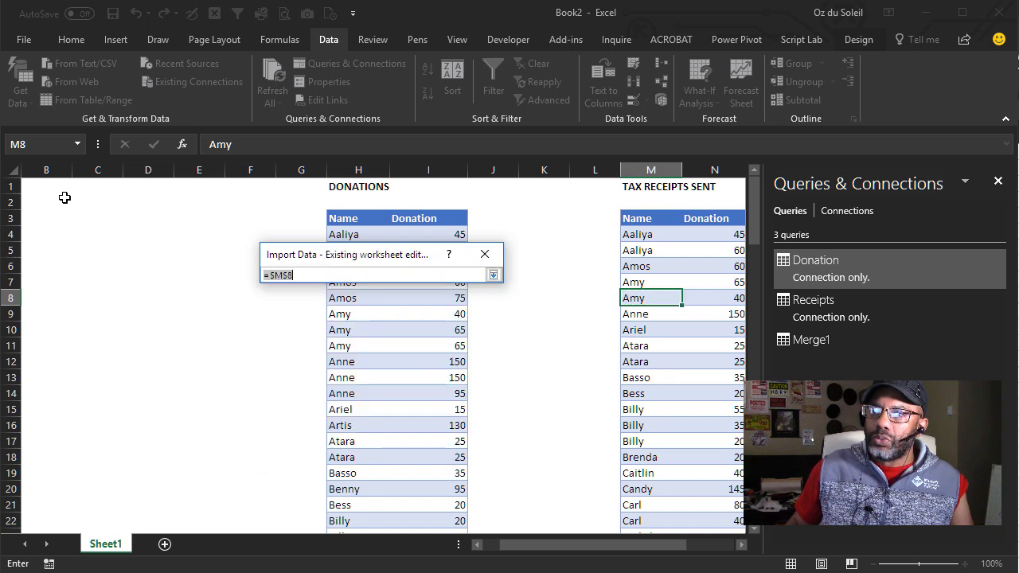
click(48, 217)
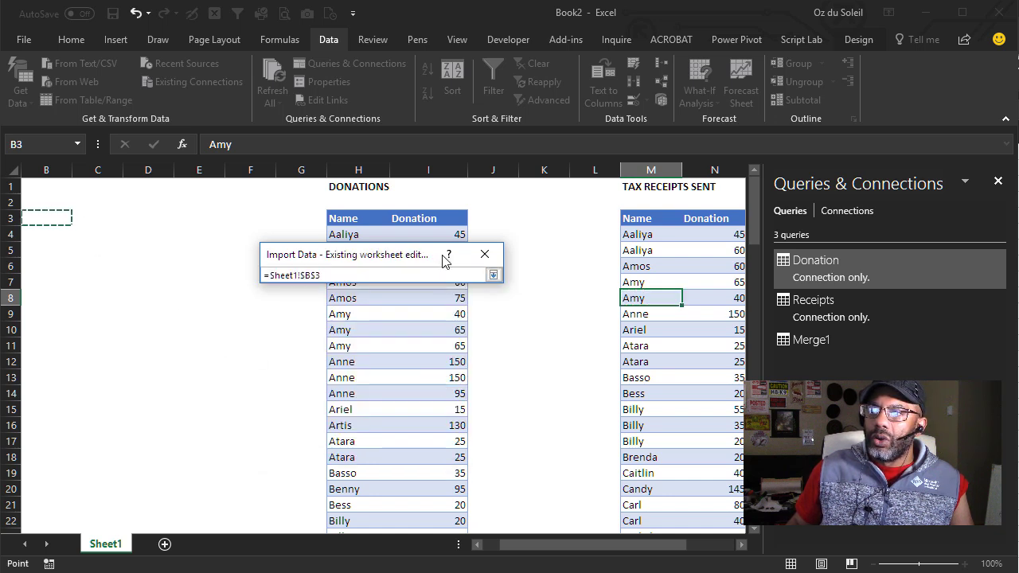
click(494, 275)
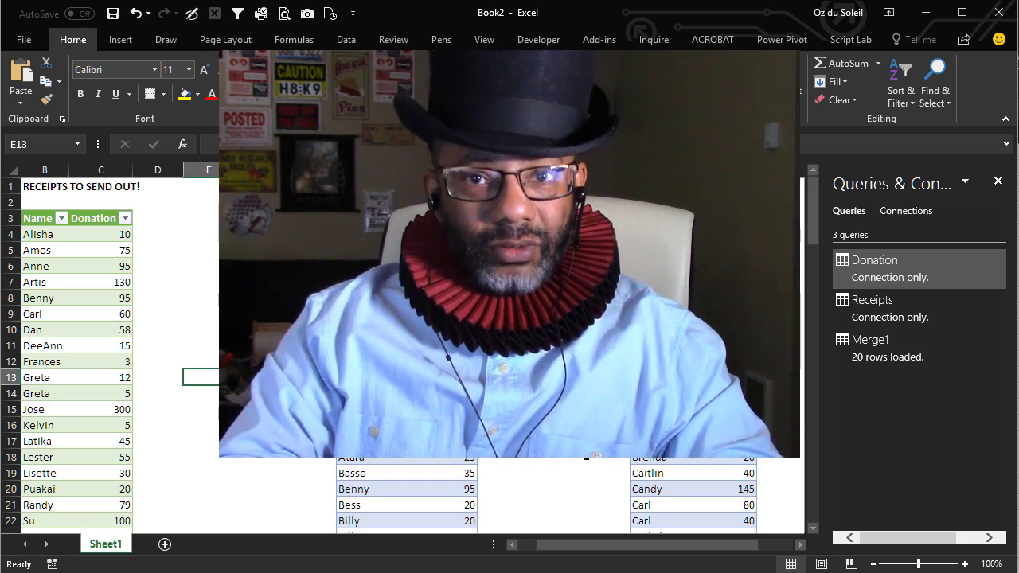
click(463, 234)
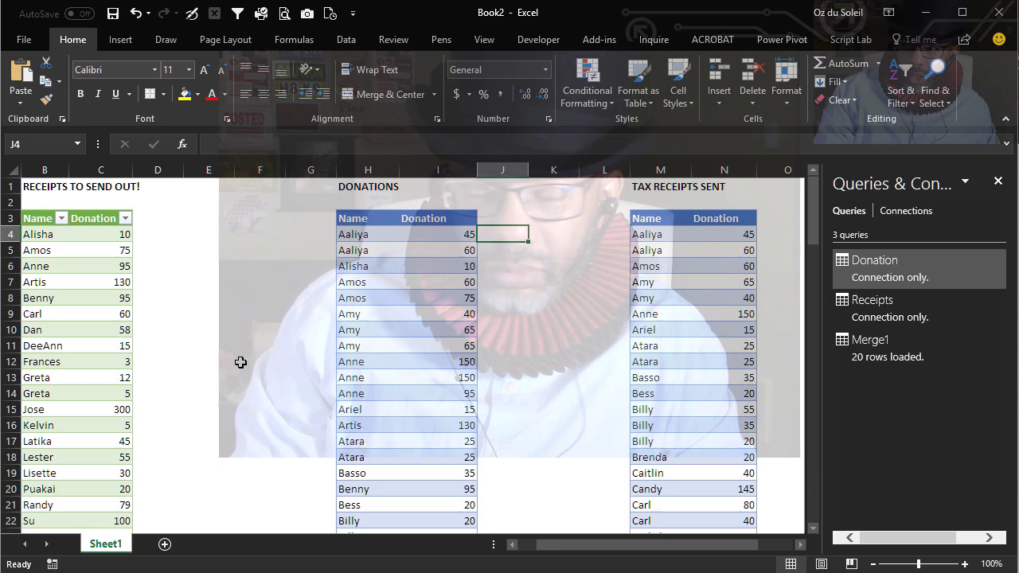
text(=coun)
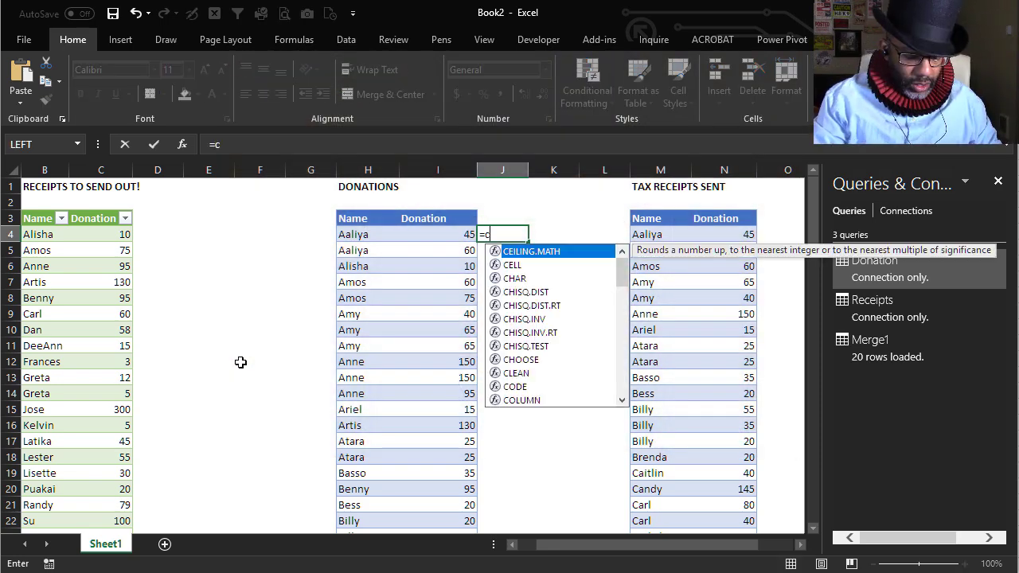
text(tifs()
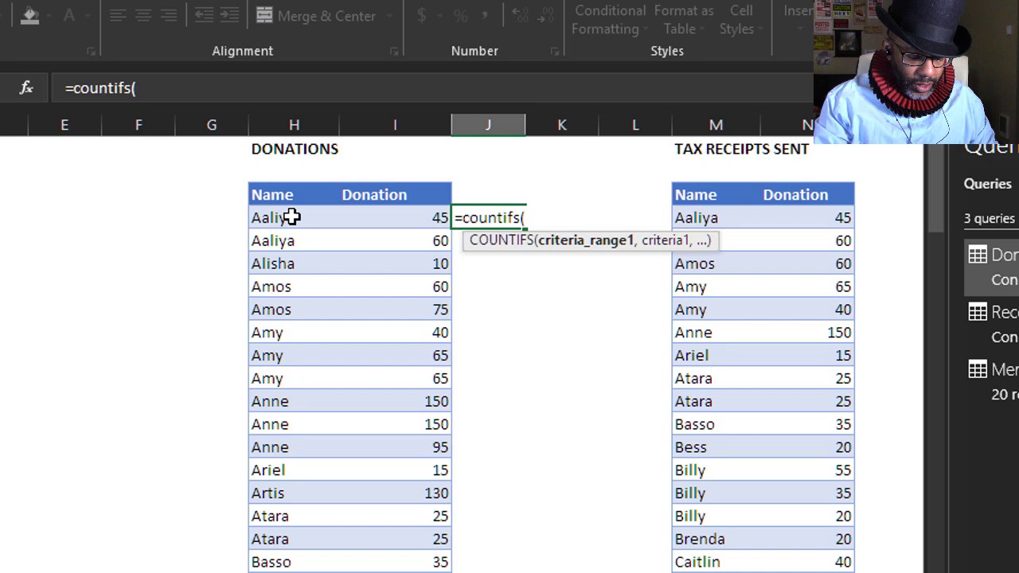
text(h4)
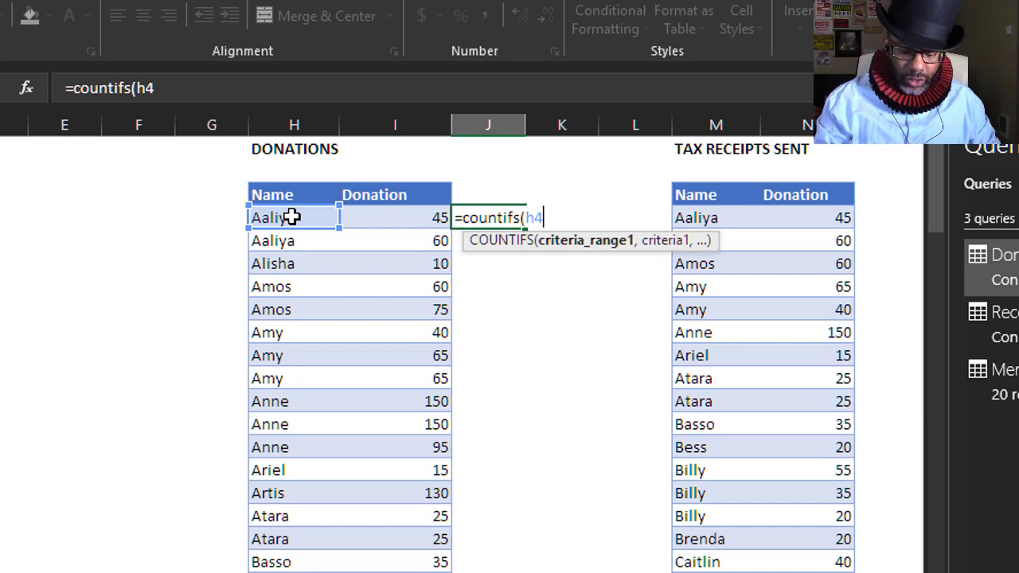
text(:h4)
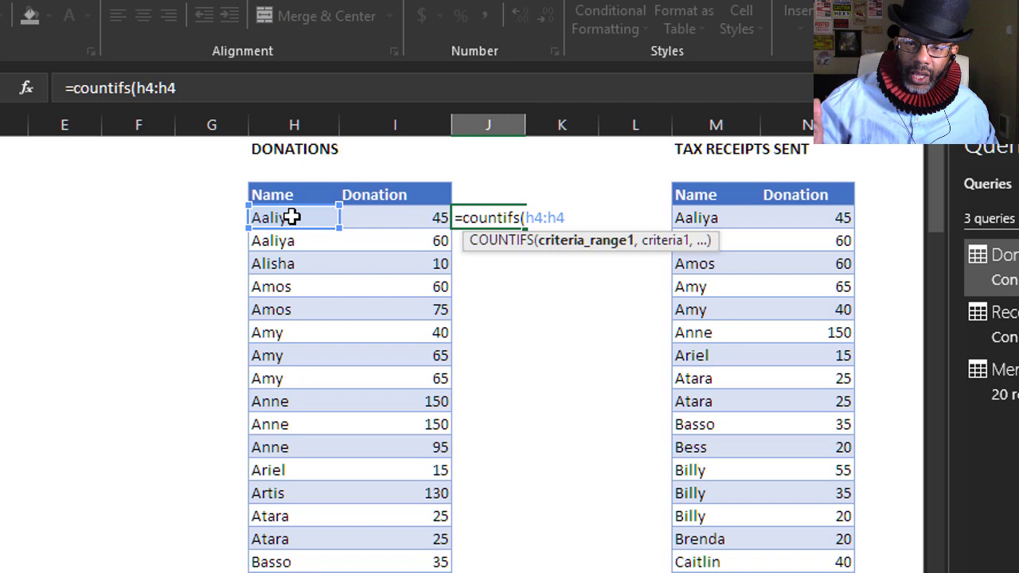
click(536, 218)
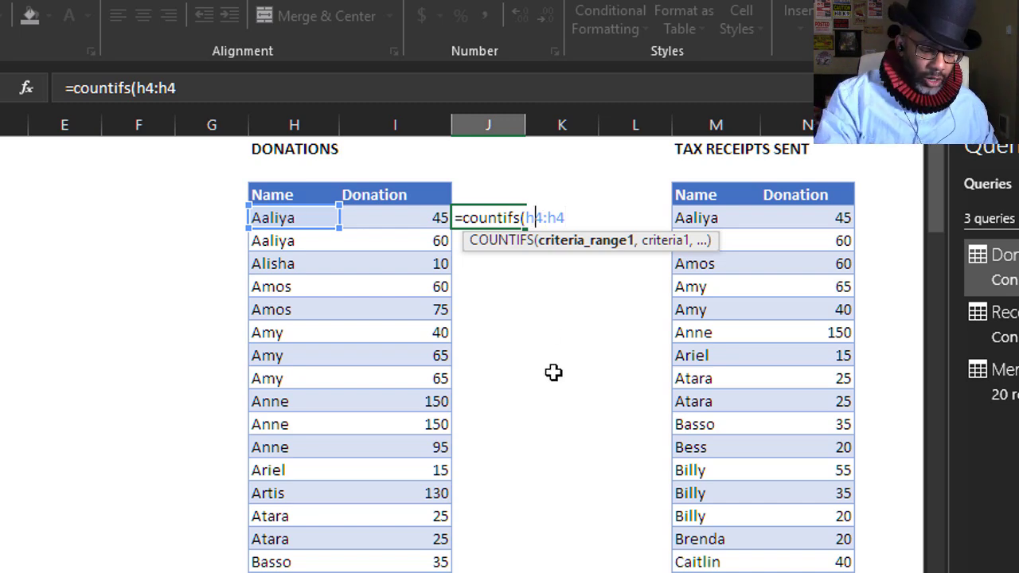
key(F4)
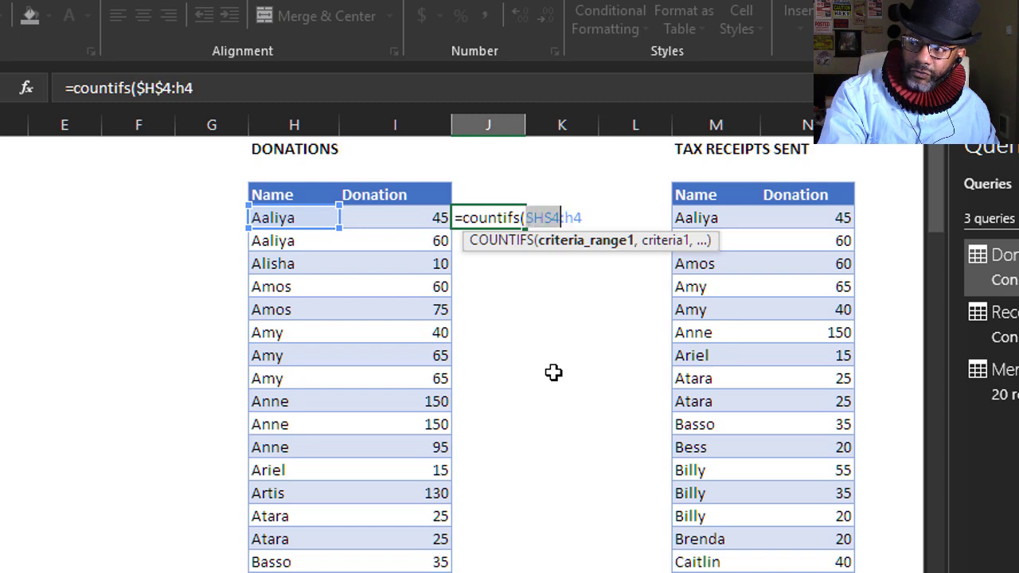
click(597, 217)
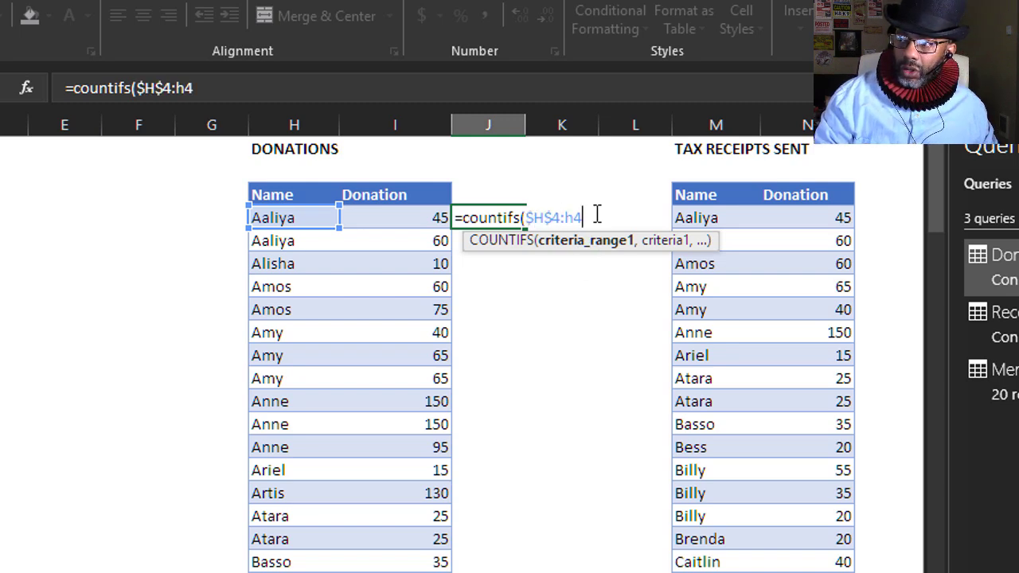
text(,)
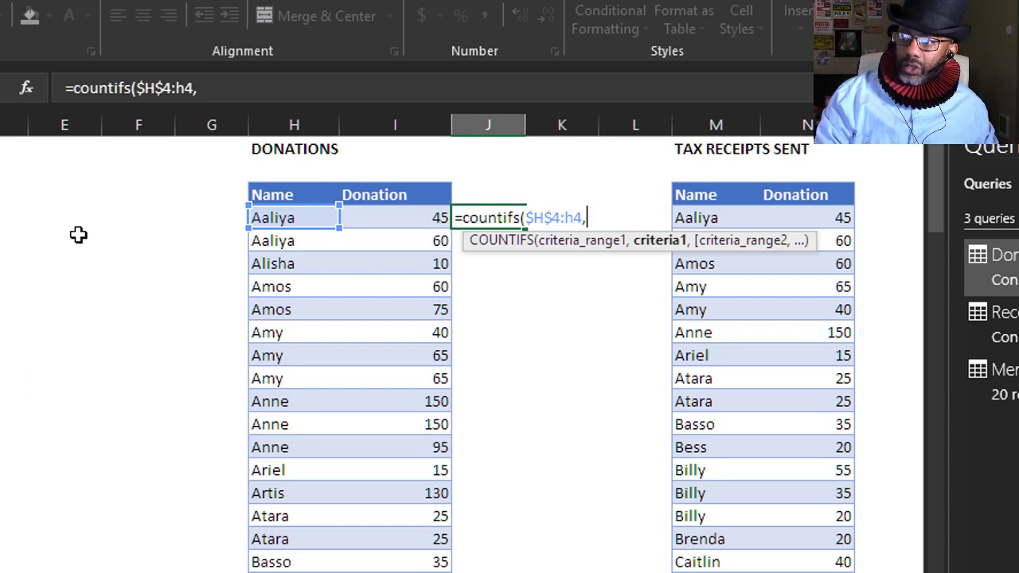
click(309, 221)
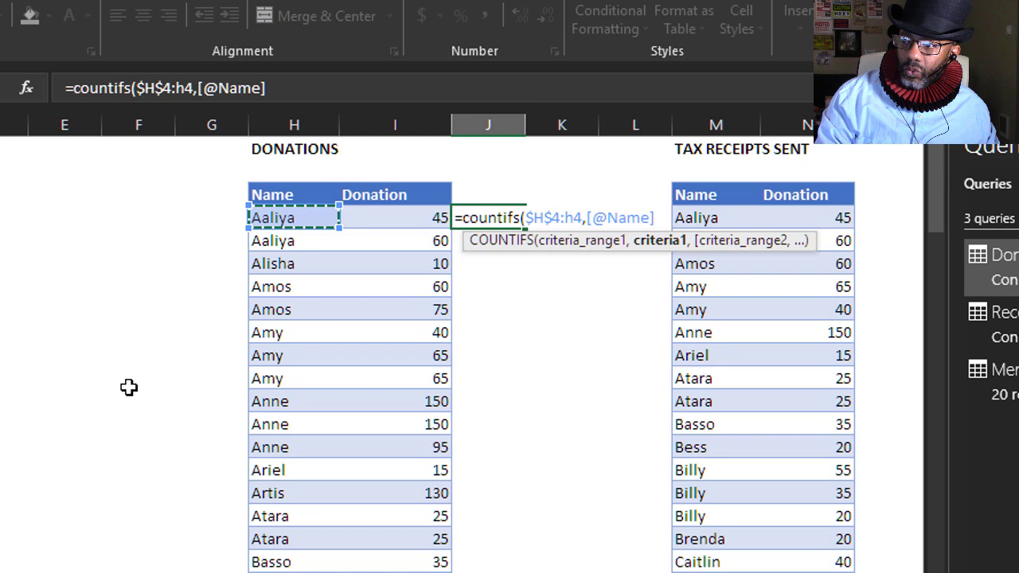
text(,)
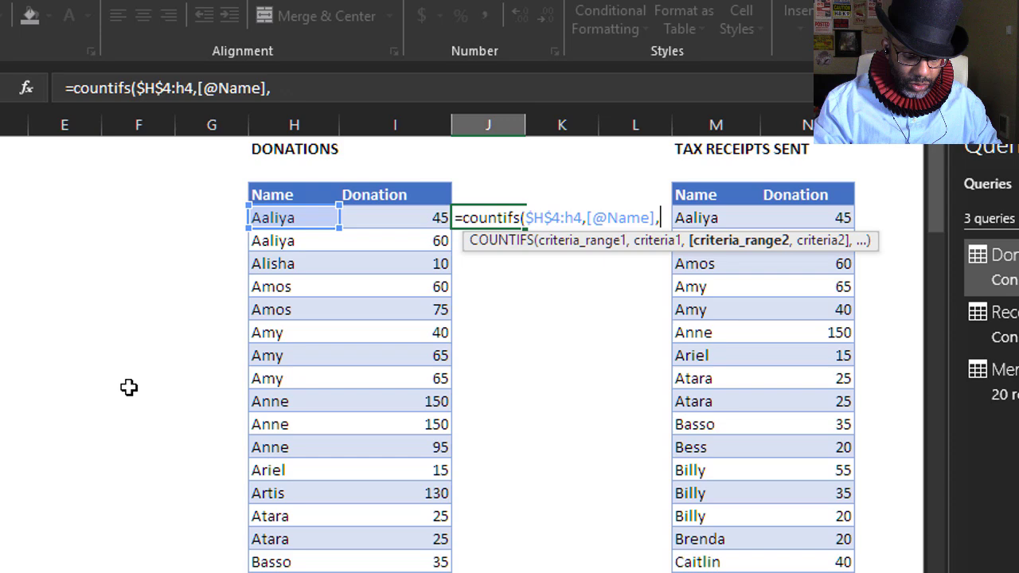
text(i)
text(4:)
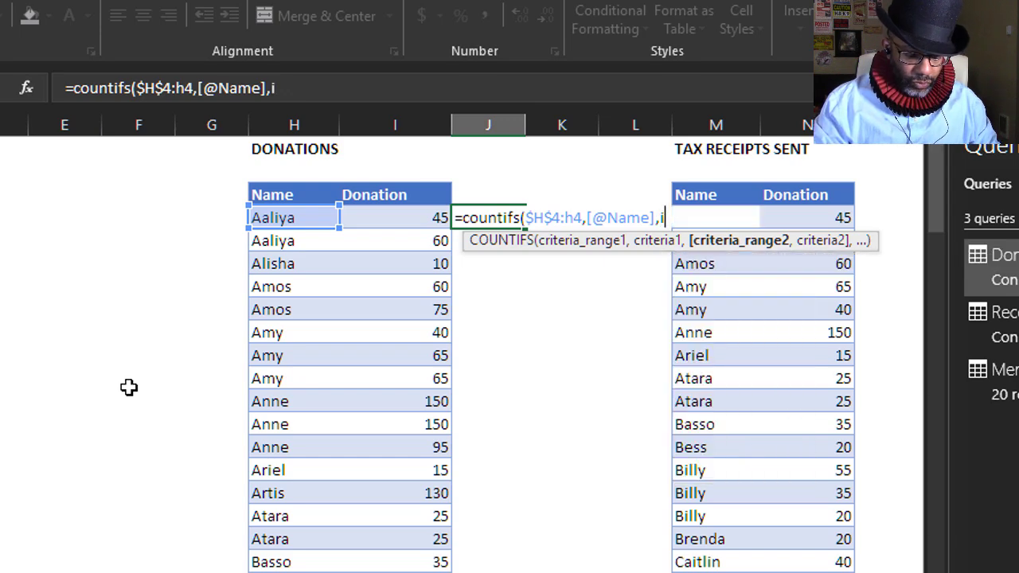
text(i4)
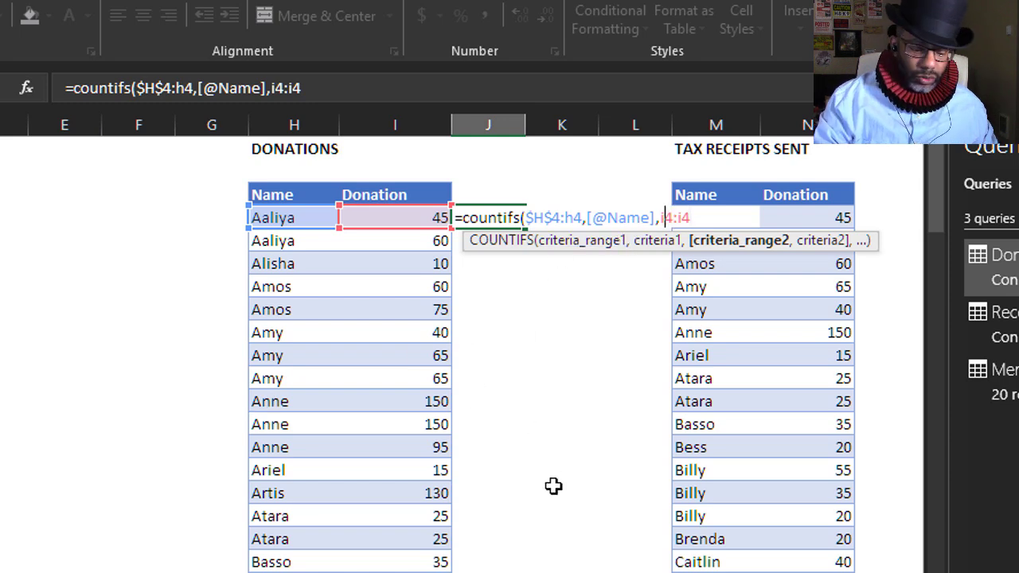
key(F4)
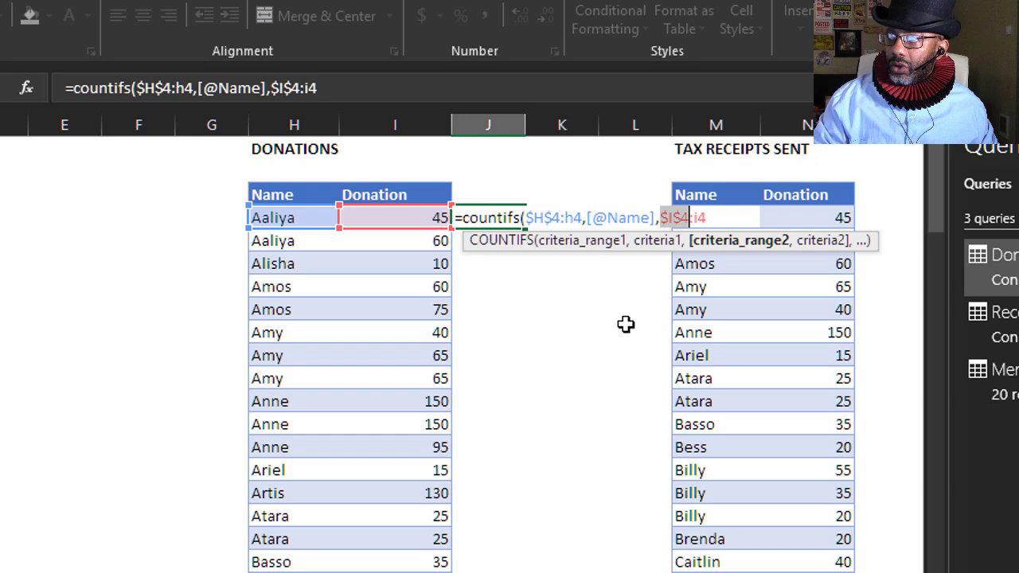
click(510, 83)
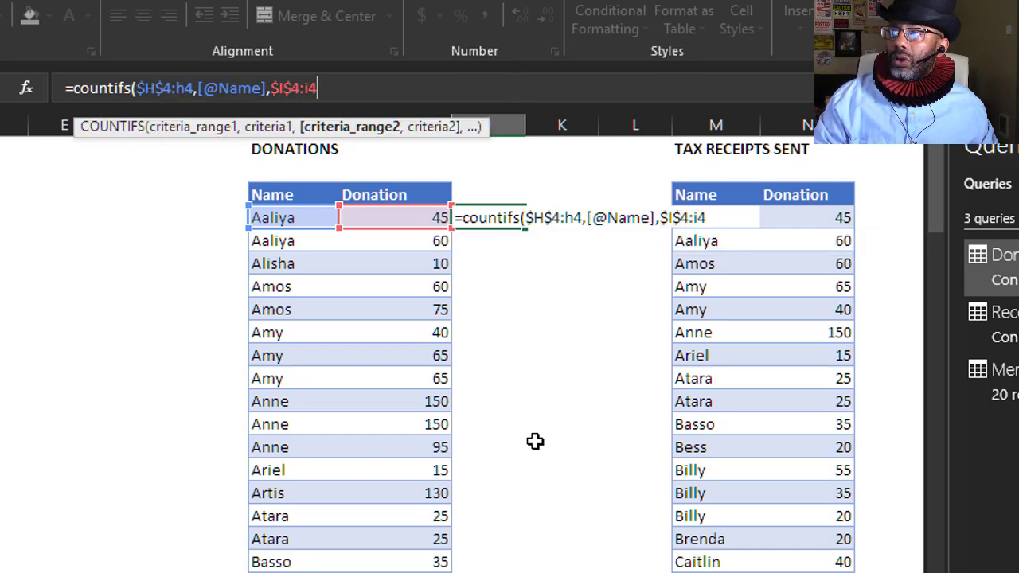
text(,)
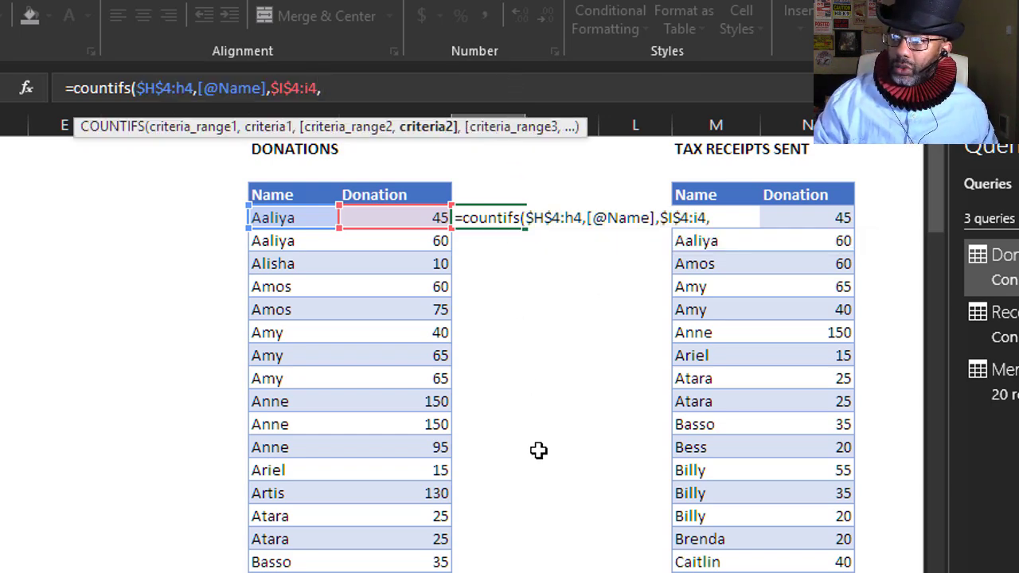
click(398, 222)
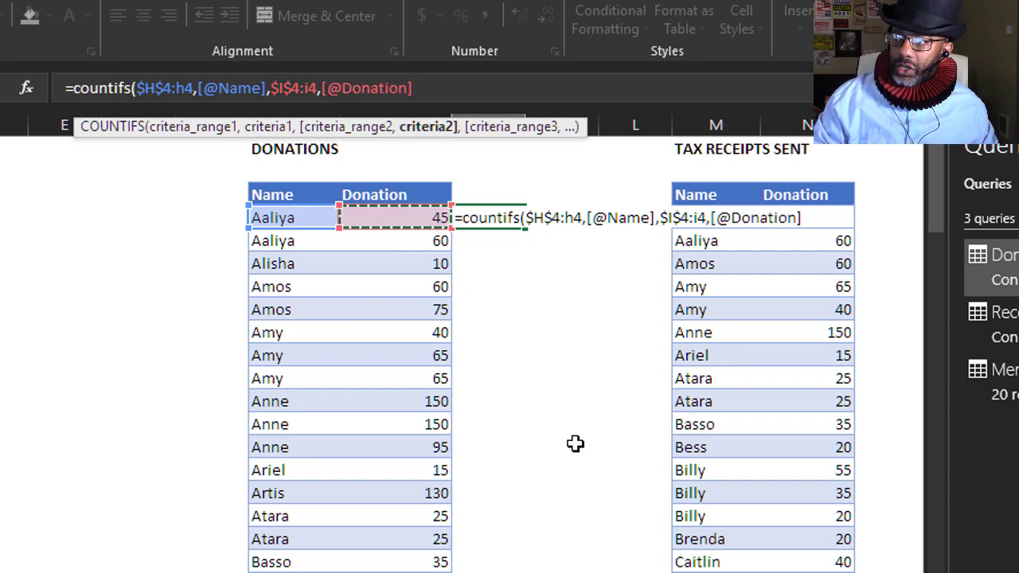
key(Return)
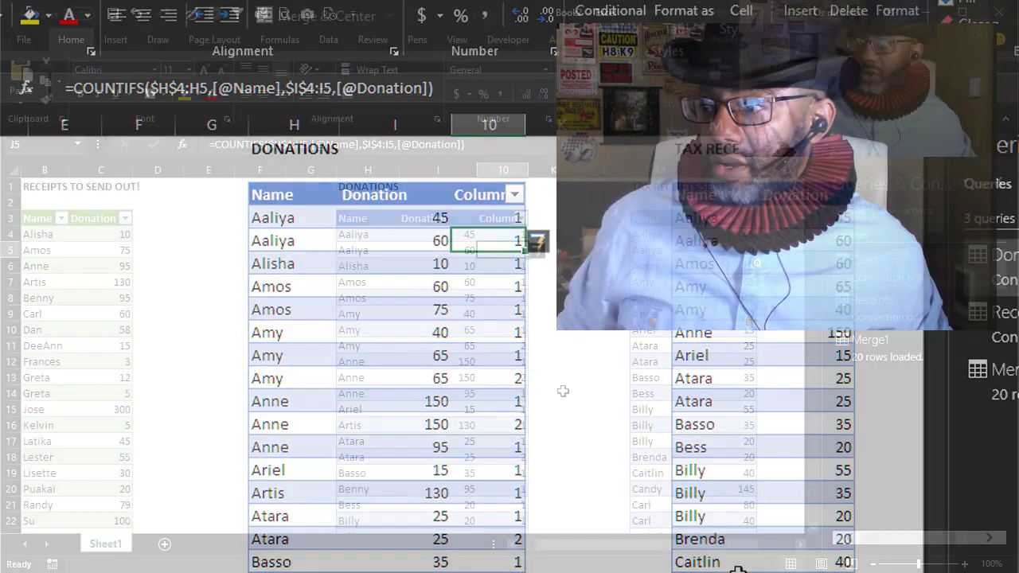
- Repeat the COUNTIFS formula in cell O4 beside the Tax Receipts Sent table, pointing its ranges at that table's columns, such as $N$4:N4
click(390, 235)
right_click(437, 146)
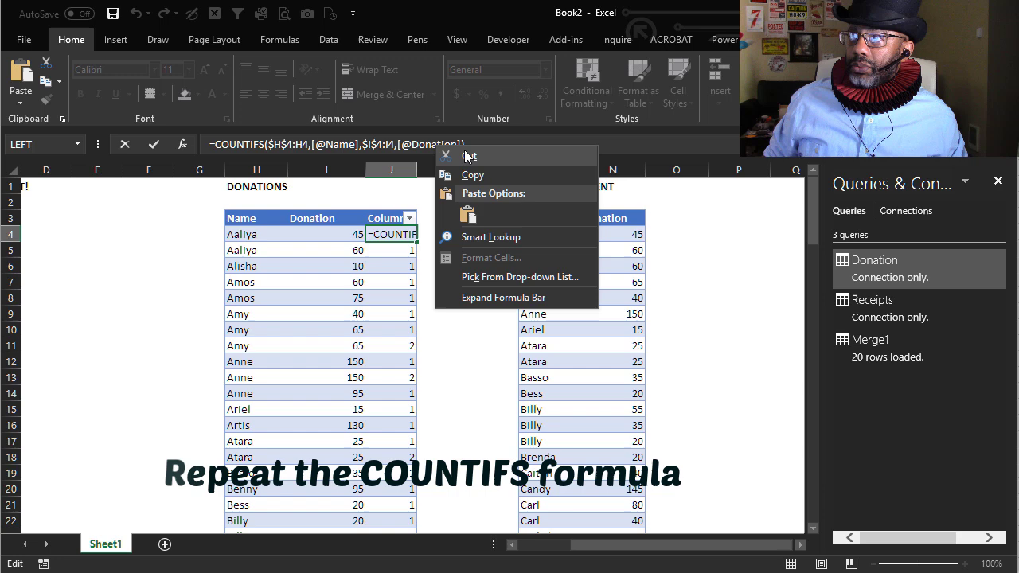
click(469, 156)
click(660, 231)
key(Escape)
right_click(662, 230)
click(676, 300)
key(F2)
key(Home)
text(=)
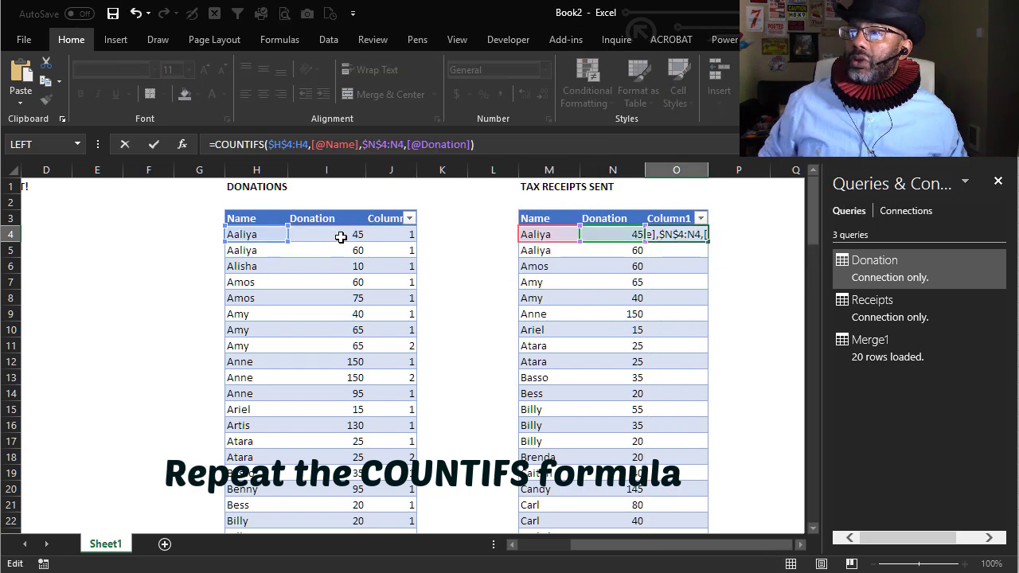
key(Return)
double_click(658, 234)
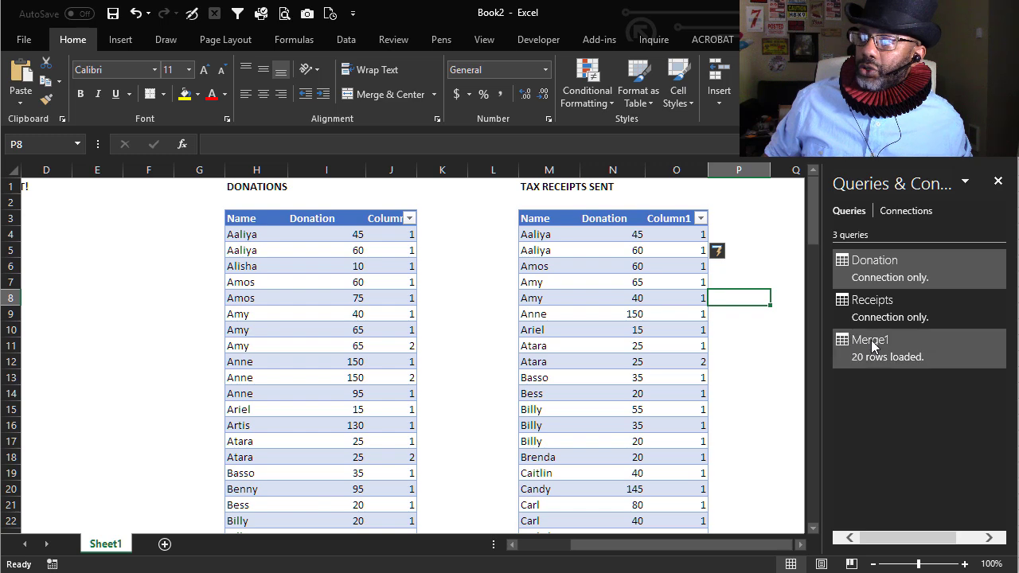
- Edit the Source step of the Merge1 query to also match Column1 in both the Donation and Receipts tables
mouse_move(874, 344)
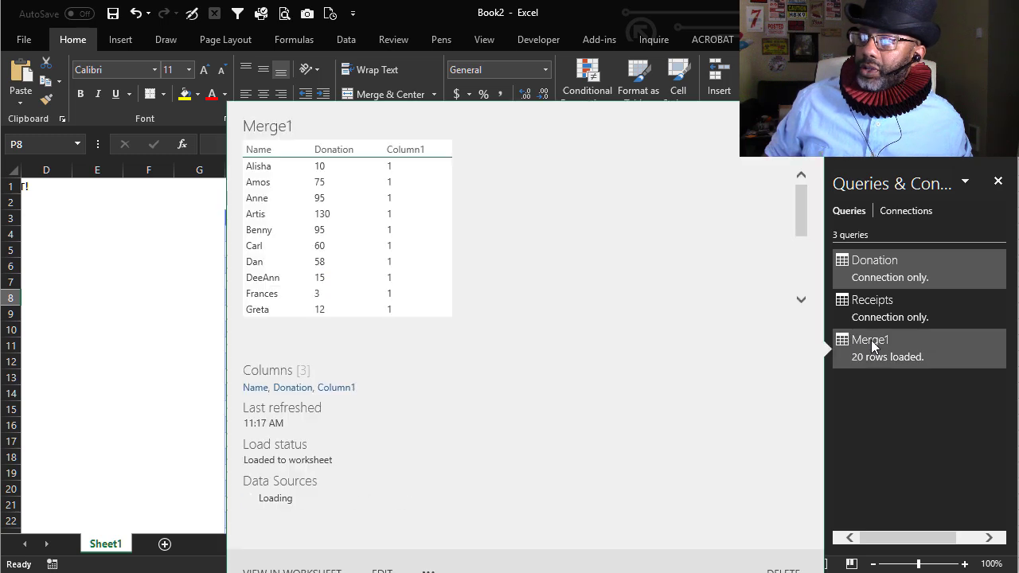
click(384, 571)
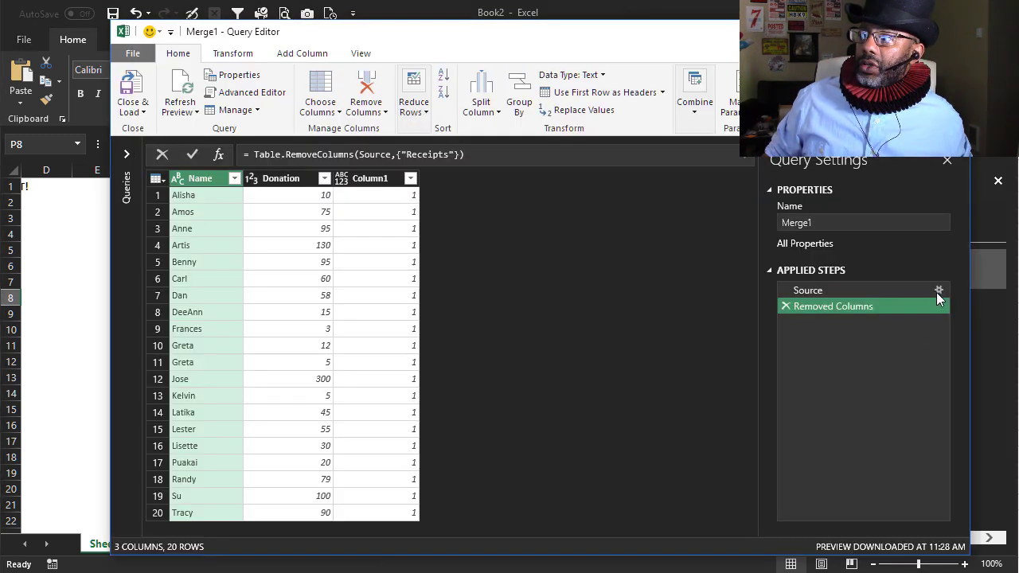
click(939, 291)
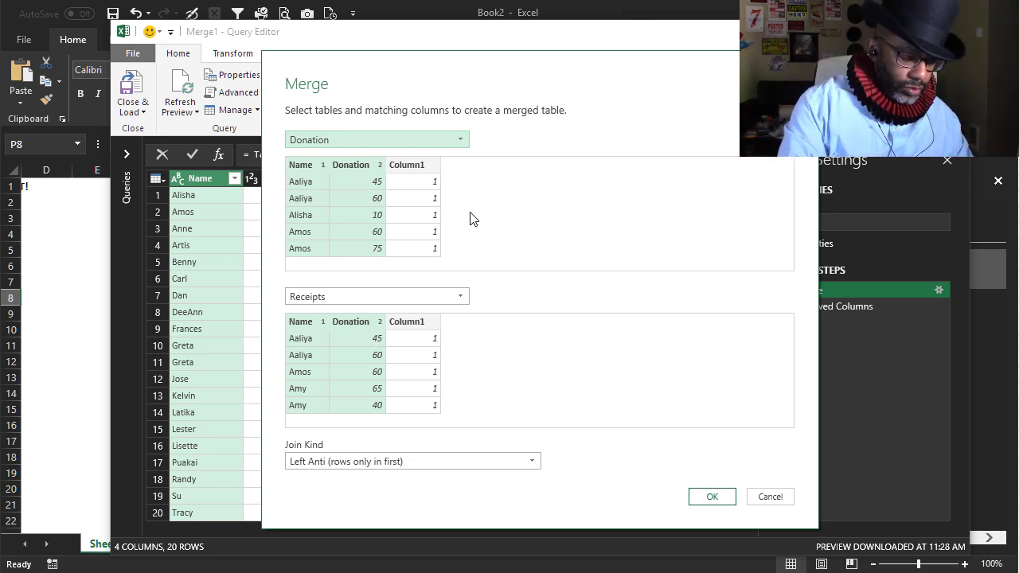
ctrl+click(408, 167)
ctrl+click(414, 324)
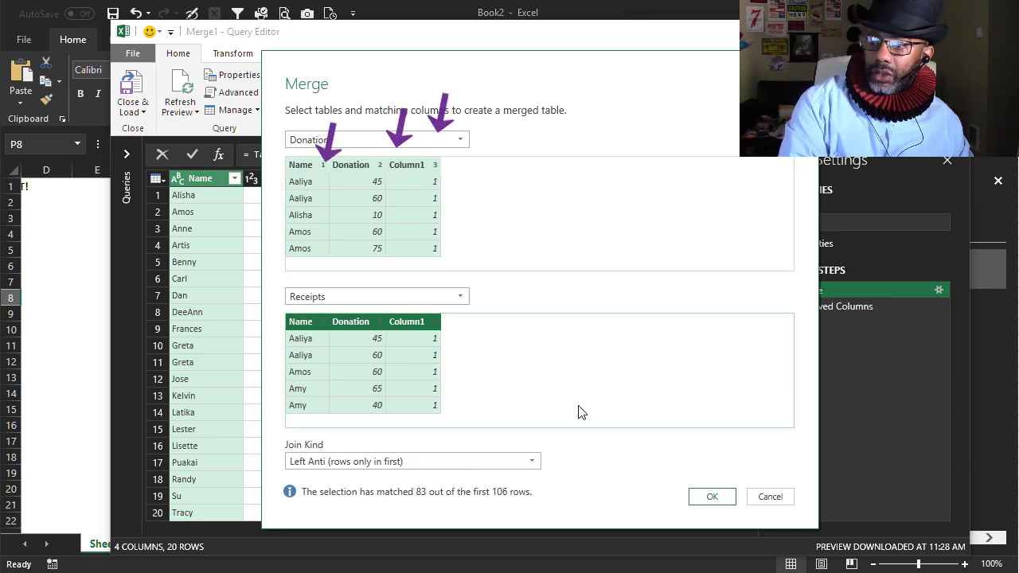
click(712, 499)
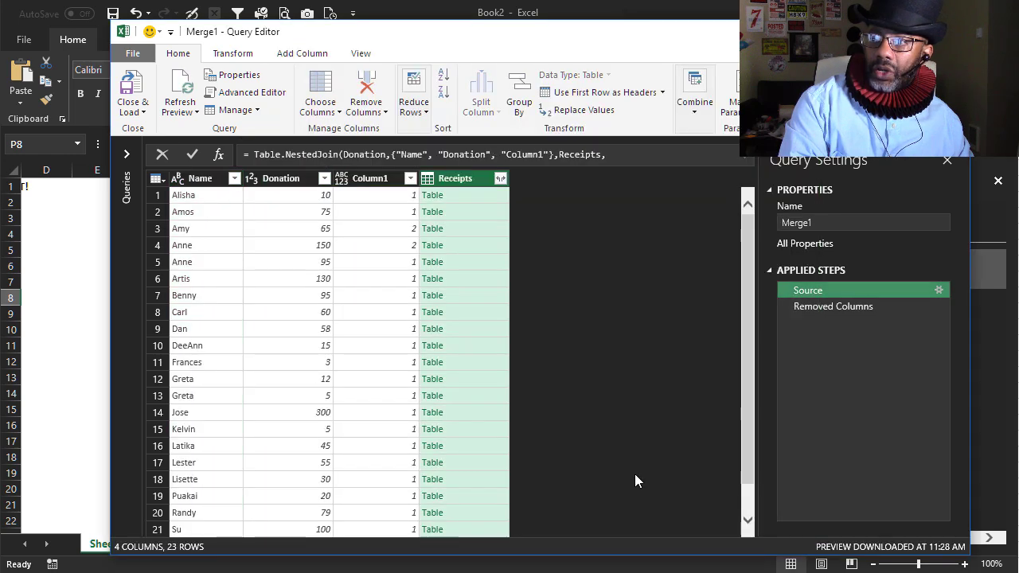
- Remove Column1 from the Merge1 result and load the updated query into the Receipts to Send Out table
click(813, 309)
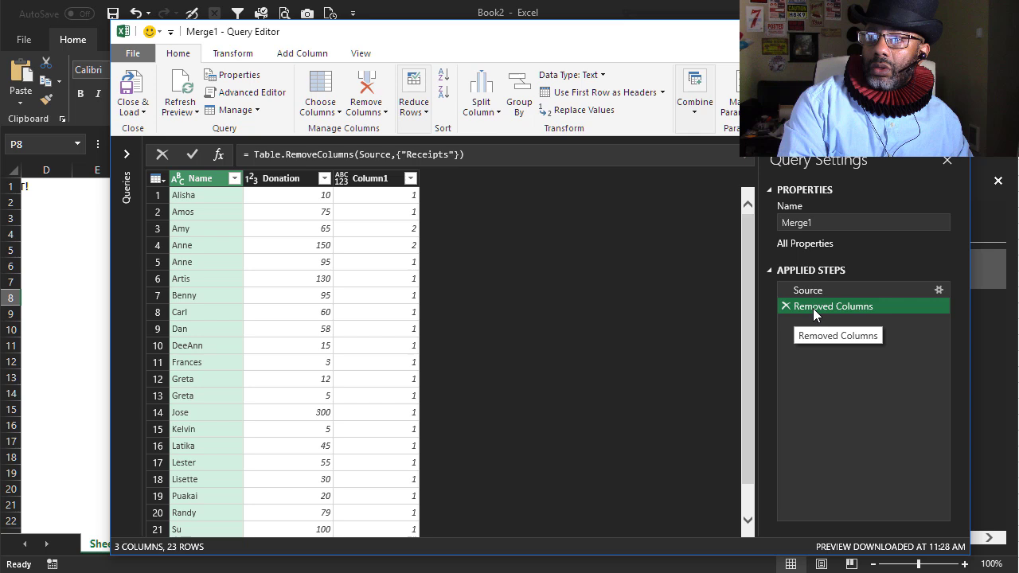
right_click(364, 185)
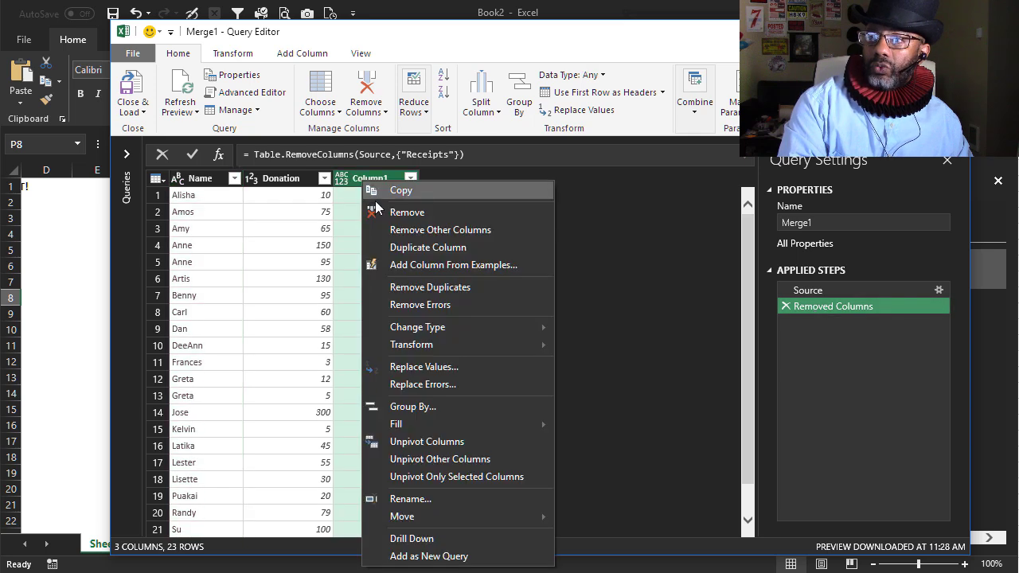
click(378, 215)
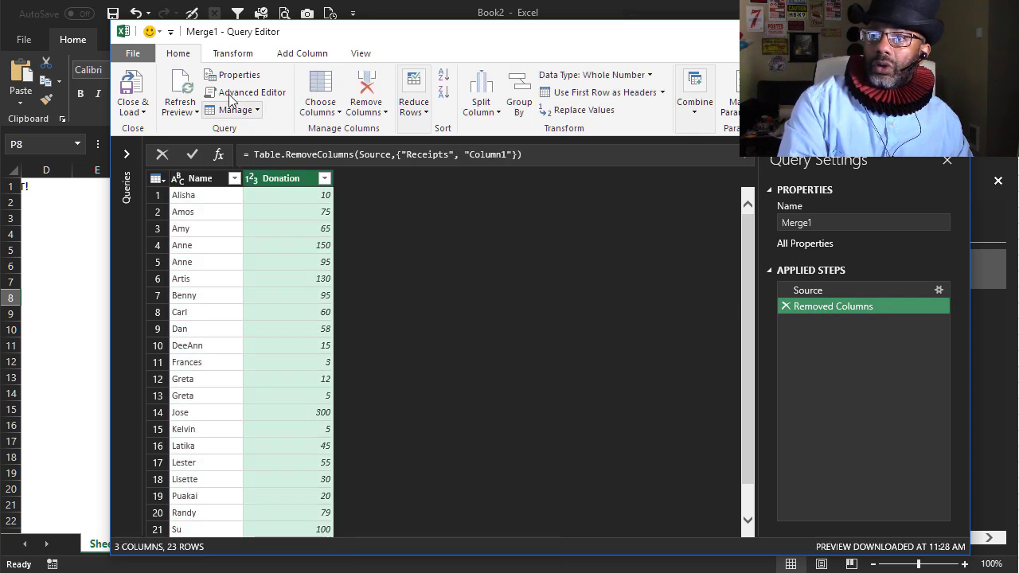
click(131, 83)
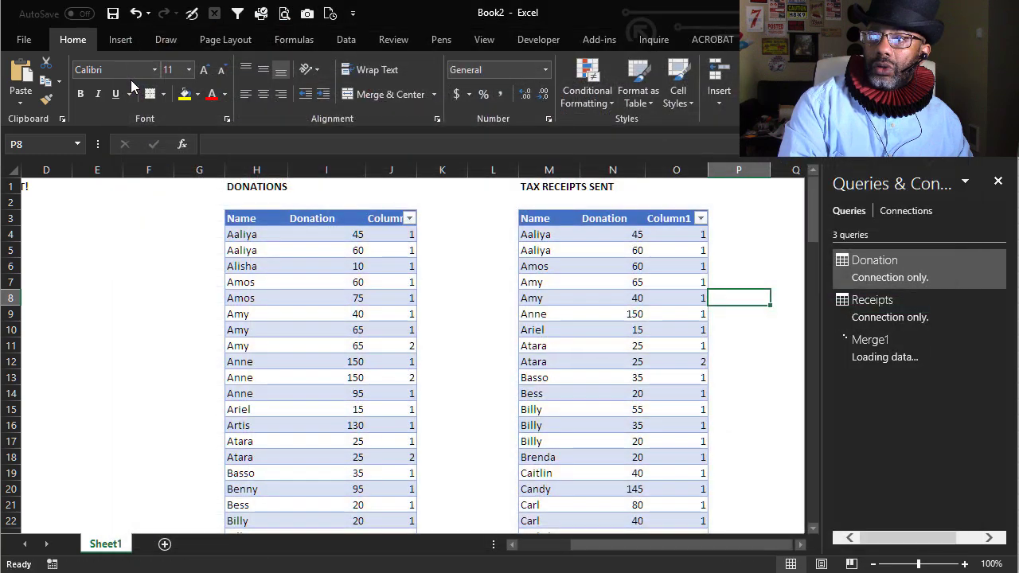
drag(601, 547, 510, 546)
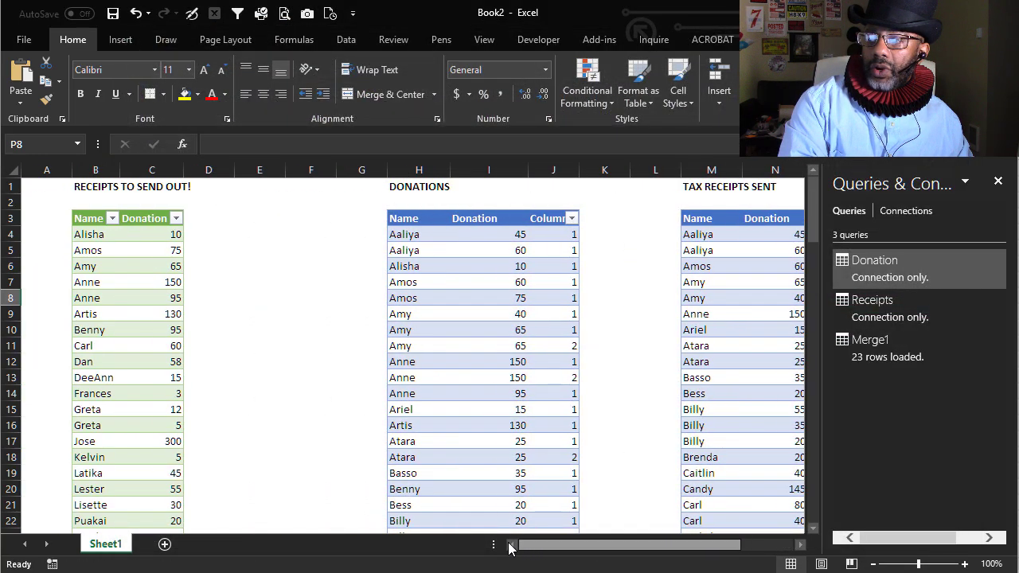